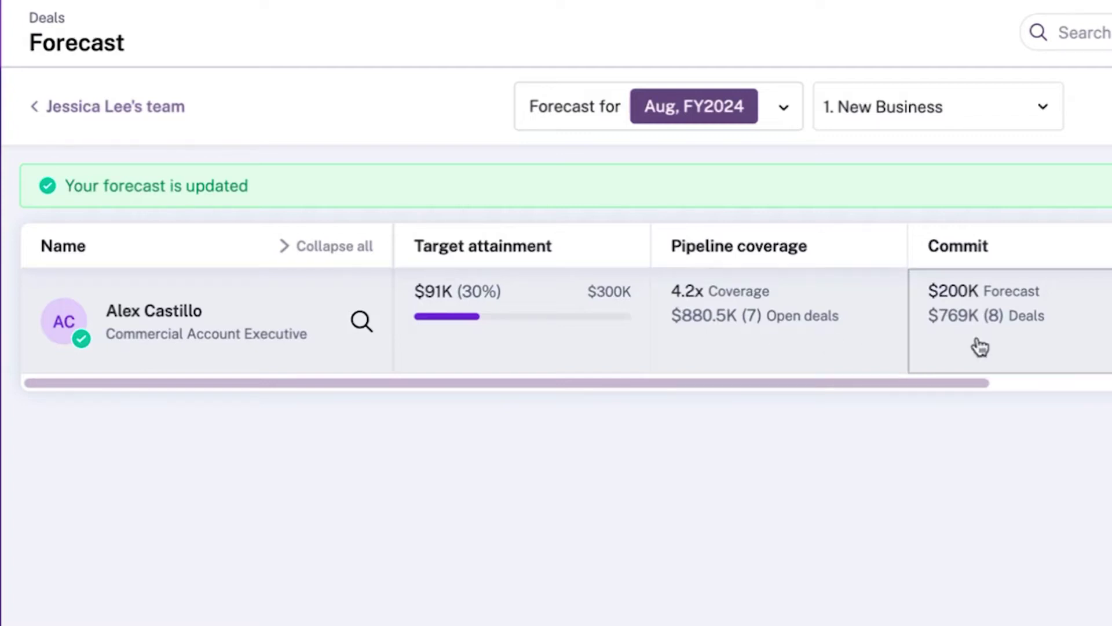
- Scroll the forecast table to show the rep's $200K Commit, $350K Most Likely and $400K Best Case
{"action": "left_click_drag", "start_coordinate": [977, 382], "coordinate": [999, 384]}
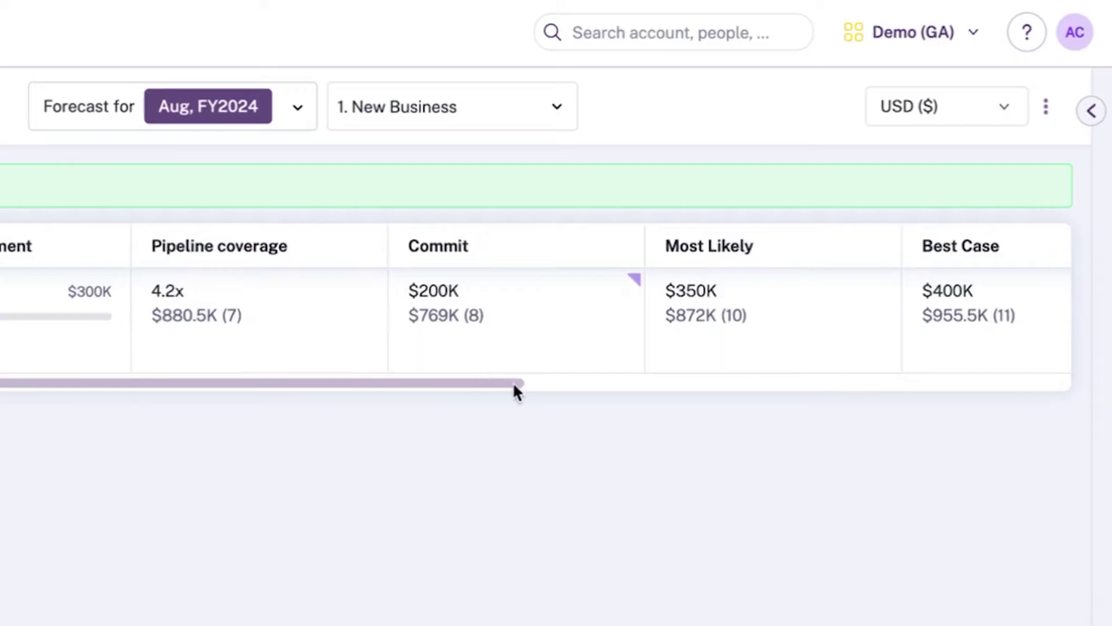
{"action": "left_click_drag", "start_coordinate": [513, 384], "coordinate": [541, 385]}
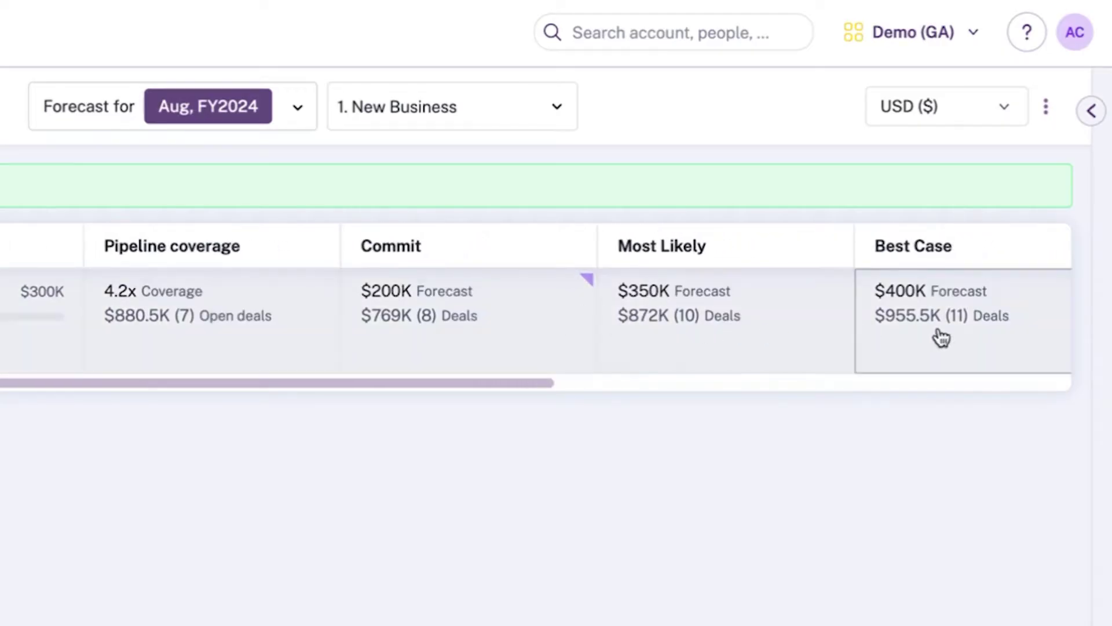
- Open the rep's Aug, FY2024 Commit details ($769K across 8 deals) and read the pilot notes
{"action": "left_click", "coordinate": [501, 321]}
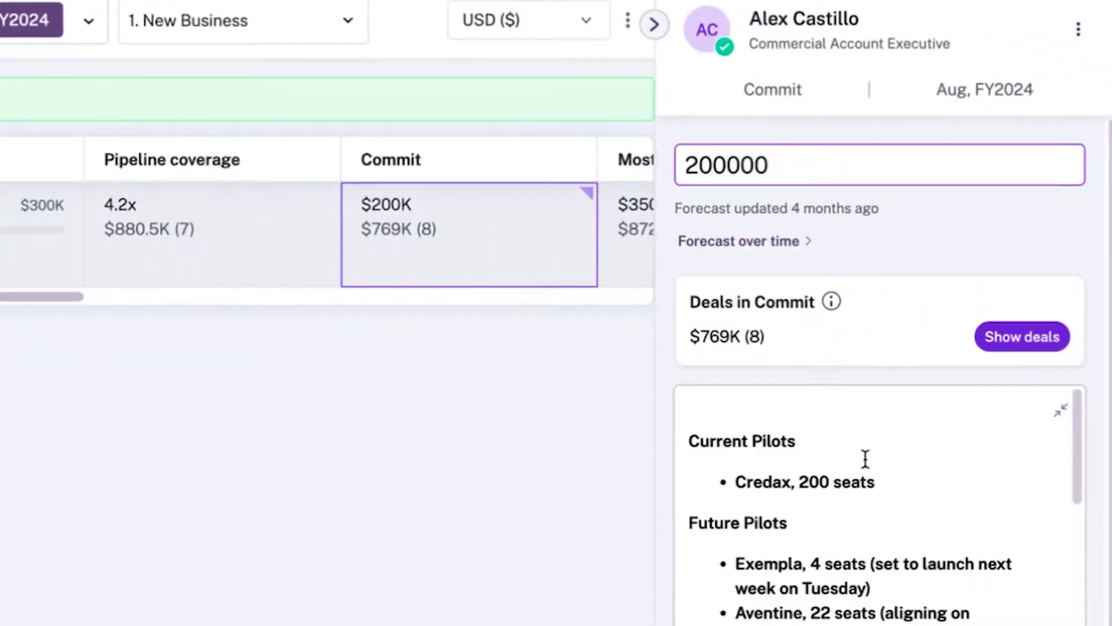
{"action": "scroll", "coordinate": [864, 459], "scroll_direction": "down", "scroll_amount": 1}
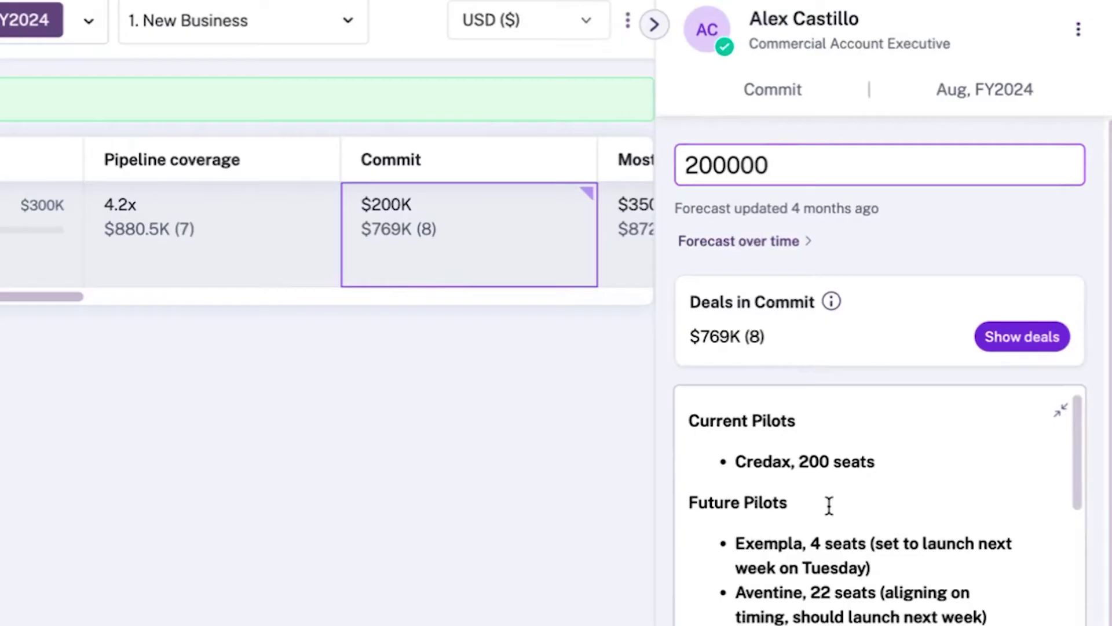
{"action": "scroll", "coordinate": [892, 462], "scroll_direction": "down", "scroll_amount": 2}
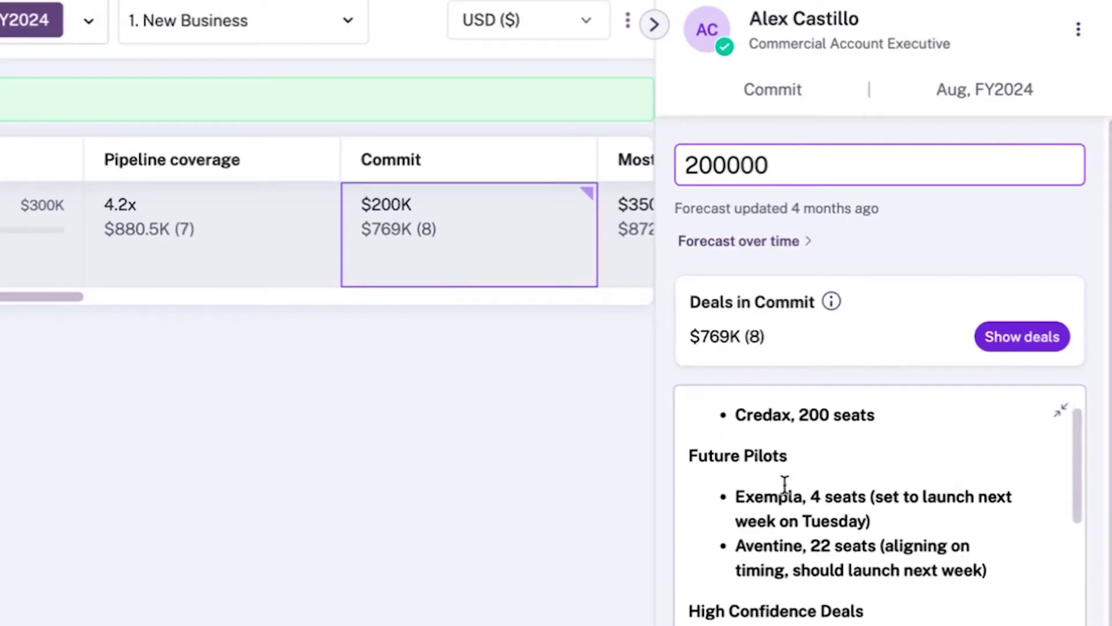
{"action": "scroll", "coordinate": [923, 514], "scroll_direction": "down", "scroll_amount": 2}
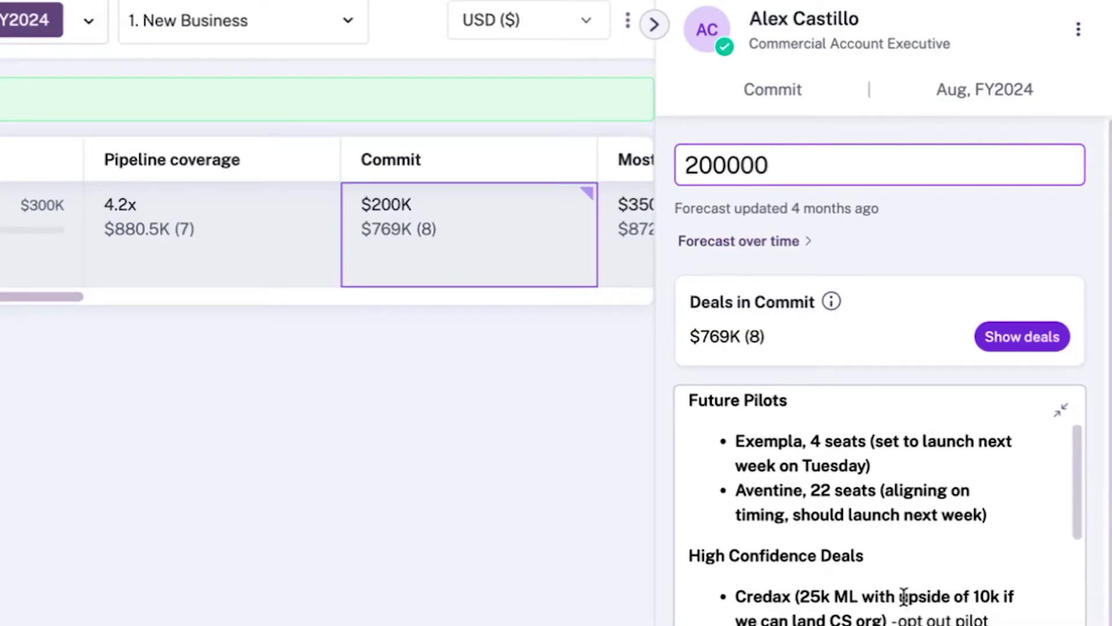
{"action": "scroll", "coordinate": [903, 600], "scroll_direction": "up", "scroll_amount": 2}
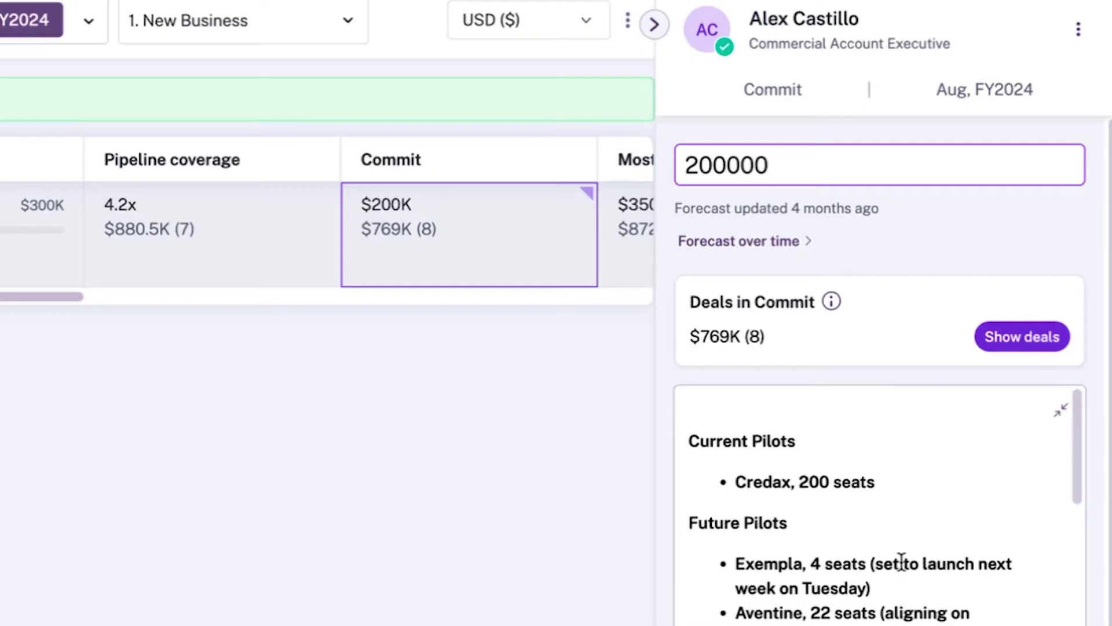
- List the 8 Commit deals full-width, finding BitForge's score of 19 and 3 warnings
{"action": "left_click", "coordinate": [1034, 346]}
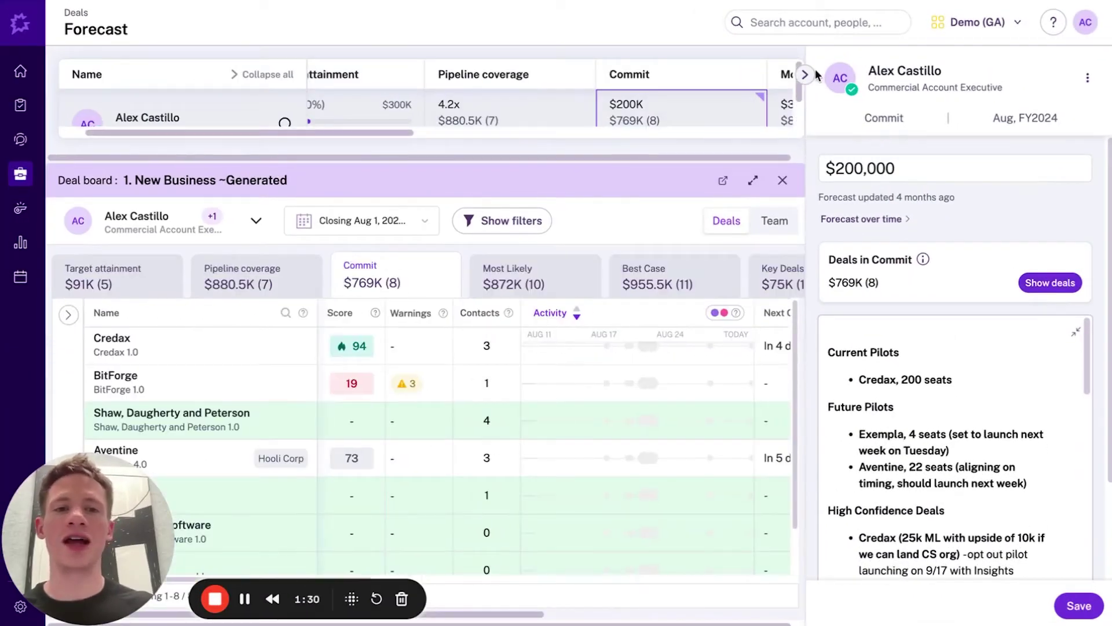
{"action": "left_click", "coordinate": [805, 74]}
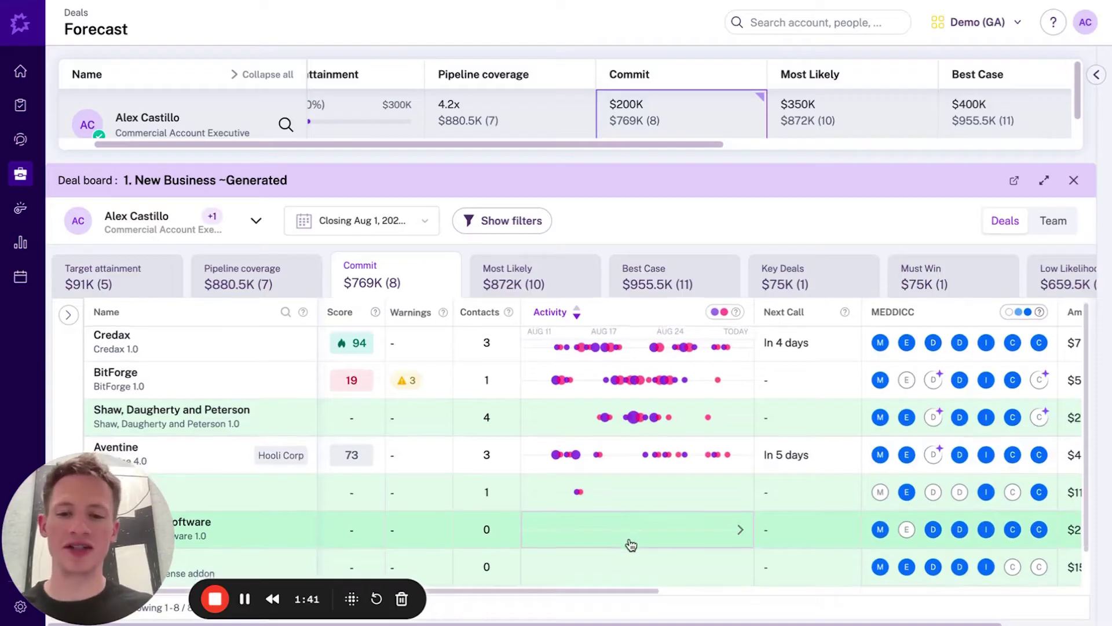
{"action": "scroll", "coordinate": [629, 543], "scroll_direction": "down", "scroll_amount": 1}
{"action": "scroll", "coordinate": [633, 539], "scroll_direction": "up", "scroll_amount": 1}
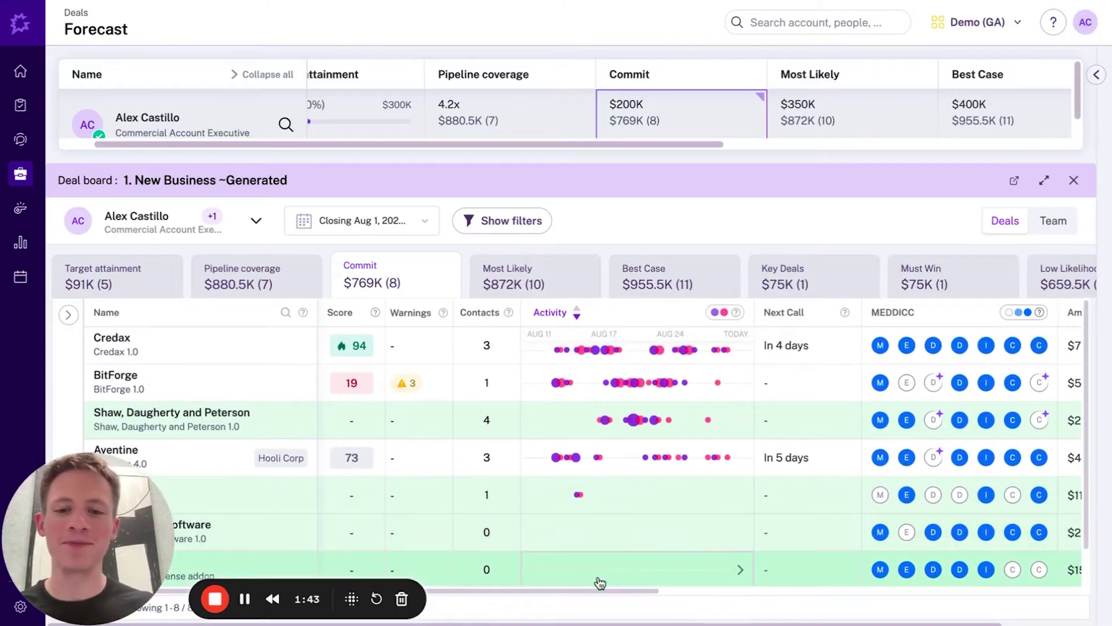
{"action": "left_click_drag", "start_coordinate": [592, 591], "coordinate": [661, 592]}
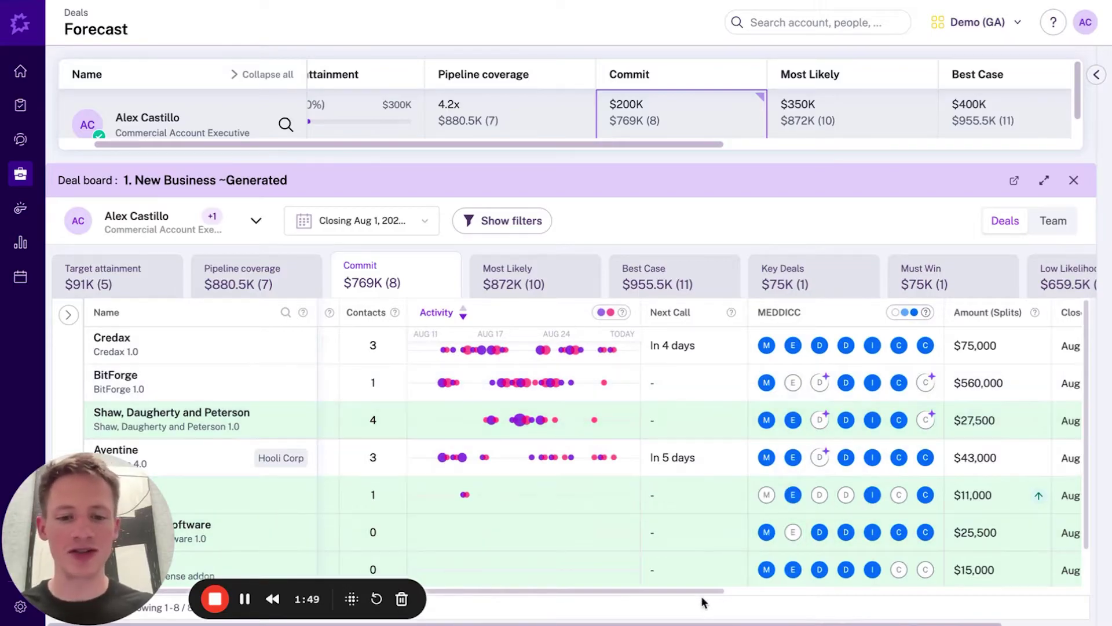
{"action": "left_click_drag", "start_coordinate": [697, 590], "coordinate": [589, 596]}
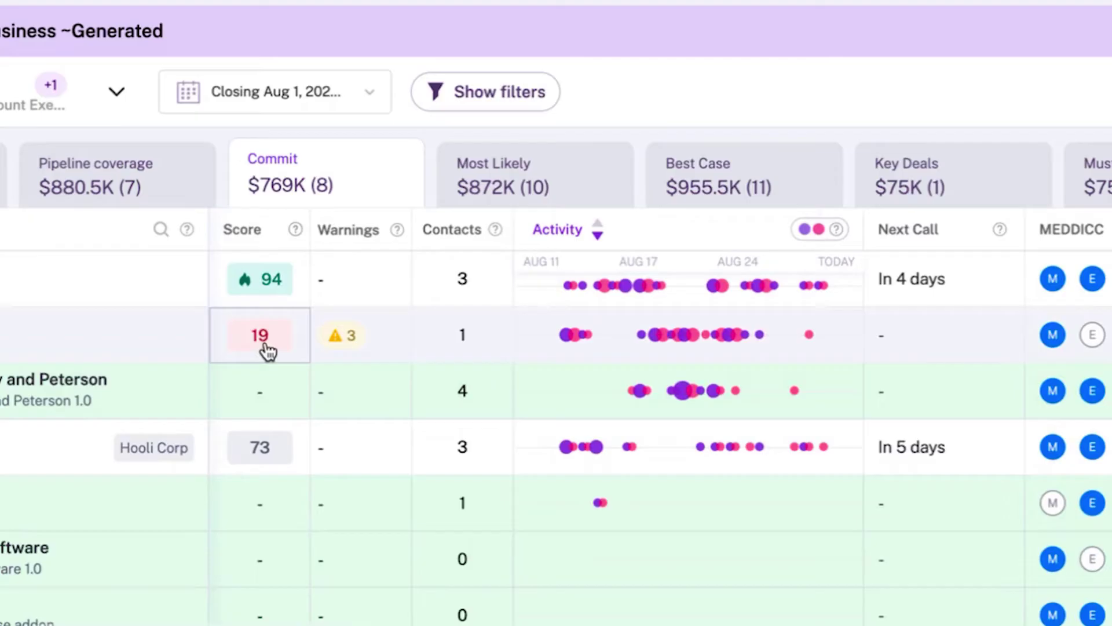
{"action": "mouse_move", "coordinate": [296, 233]}
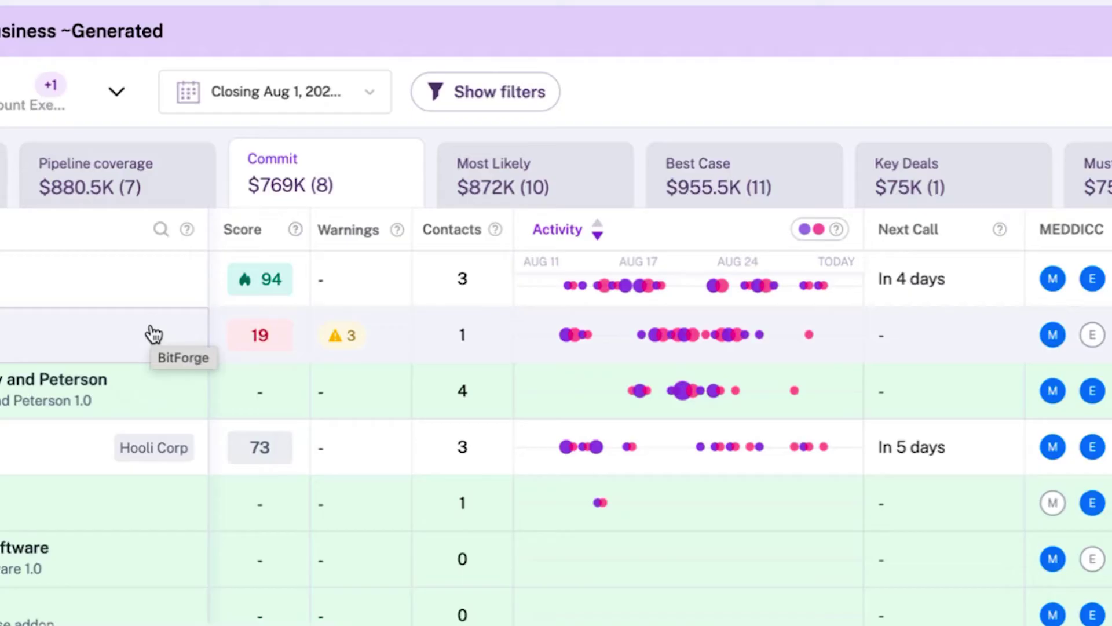
{"action": "mouse_move", "coordinate": [356, 333]}
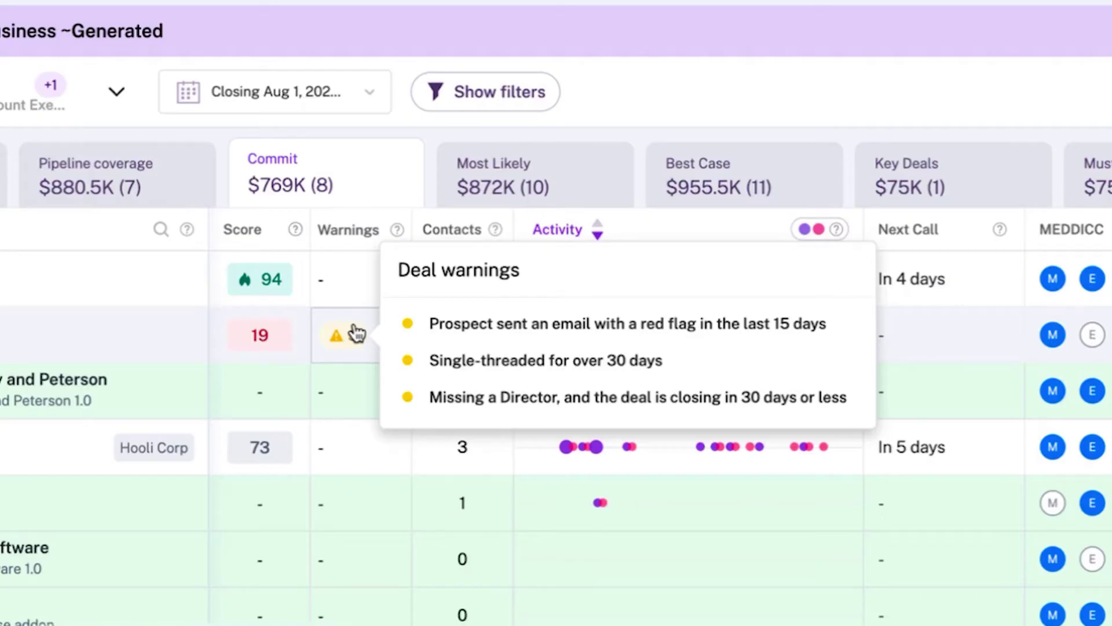
{"action": "mouse_move", "coordinate": [457, 341]}
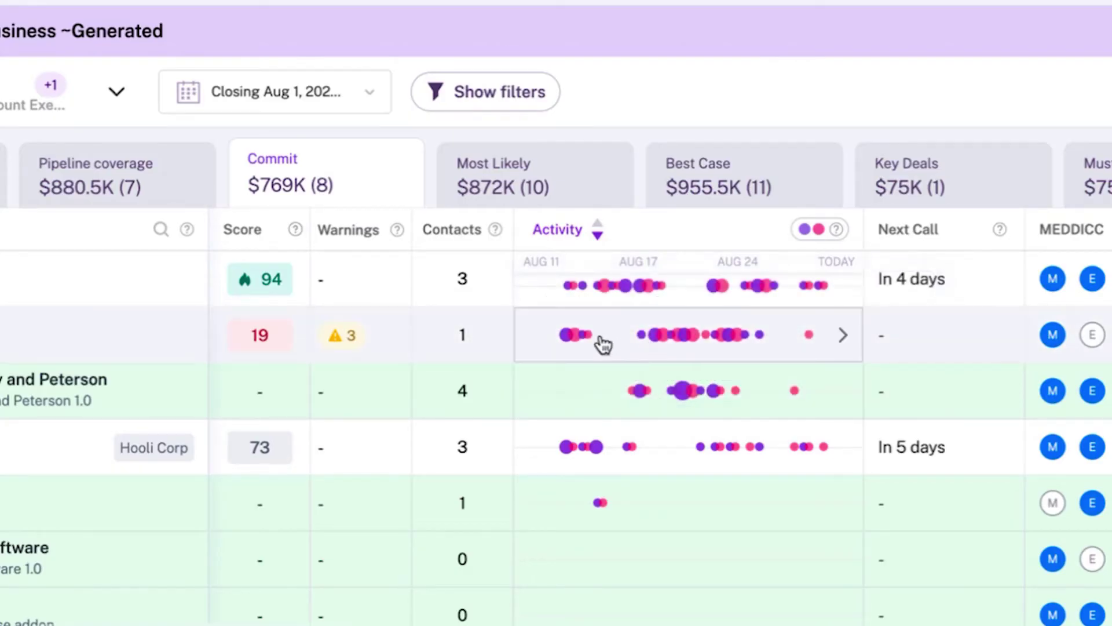
- Change the rep's Commit forecast amount from 200000 to 150000
{"action": "left_click", "coordinate": [668, 336]}
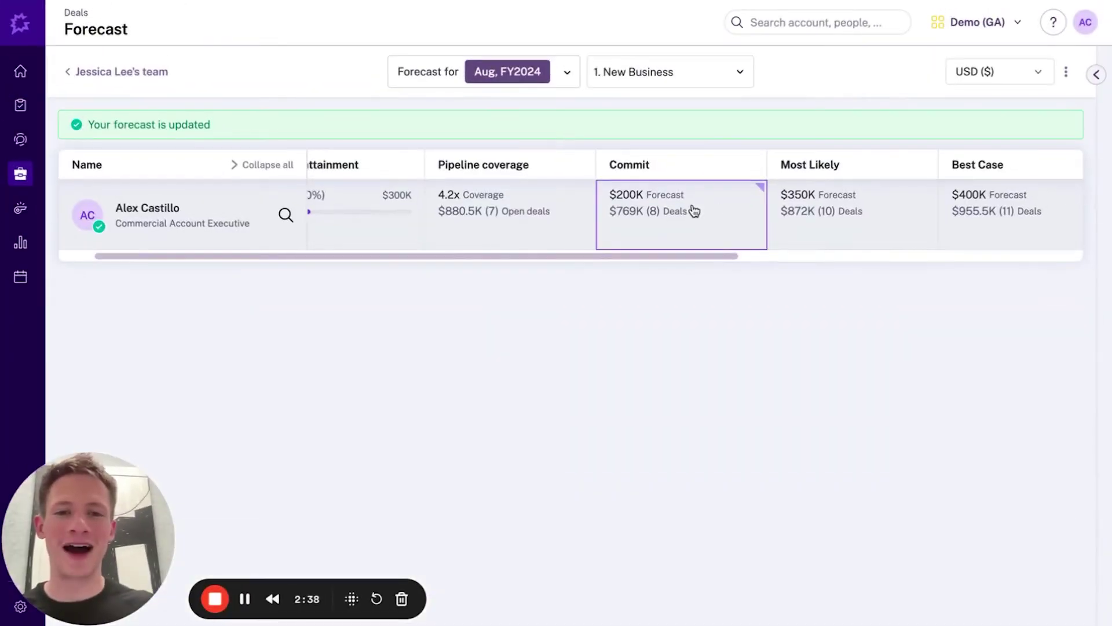
{"action": "left_click", "coordinate": [693, 211]}
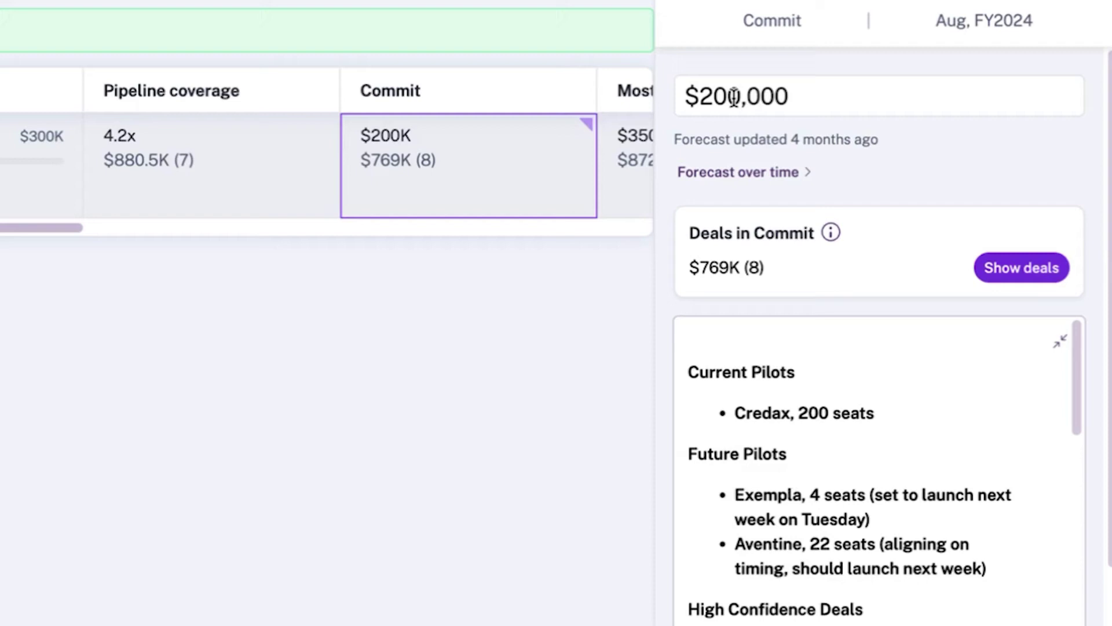
{"action": "left_click", "coordinate": [733, 98]}
{"action": "key", "text": "BackSpace"}
{"action": "key", "text": "BackSpace"}
{"action": "key", "text": "BackSpace"}
{"action": "key", "text": "BackSpace"}
{"action": "key", "text": "BackSpace"}
{"action": "key", "text": "BackSpace"}
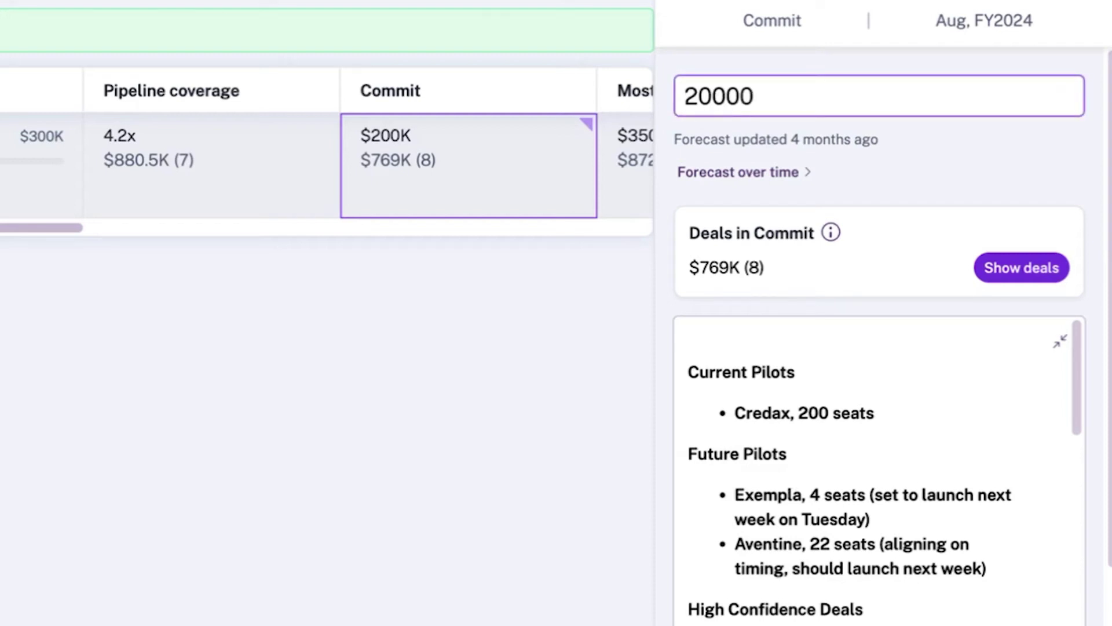
{"action": "type", "text": "150000"}
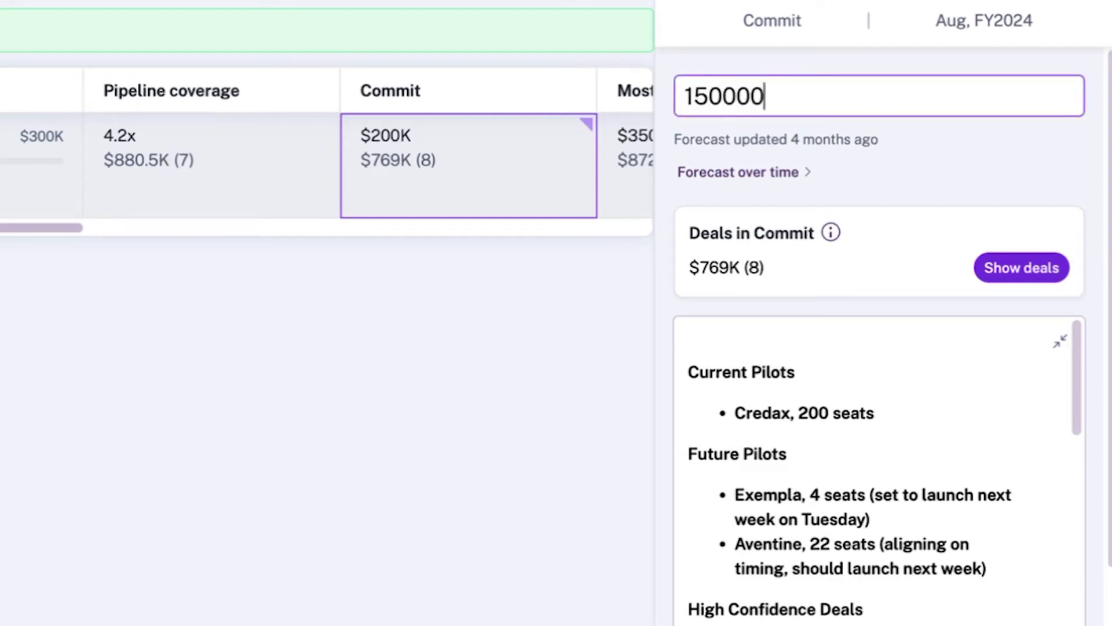
{"action": "key", "text": "Return"}
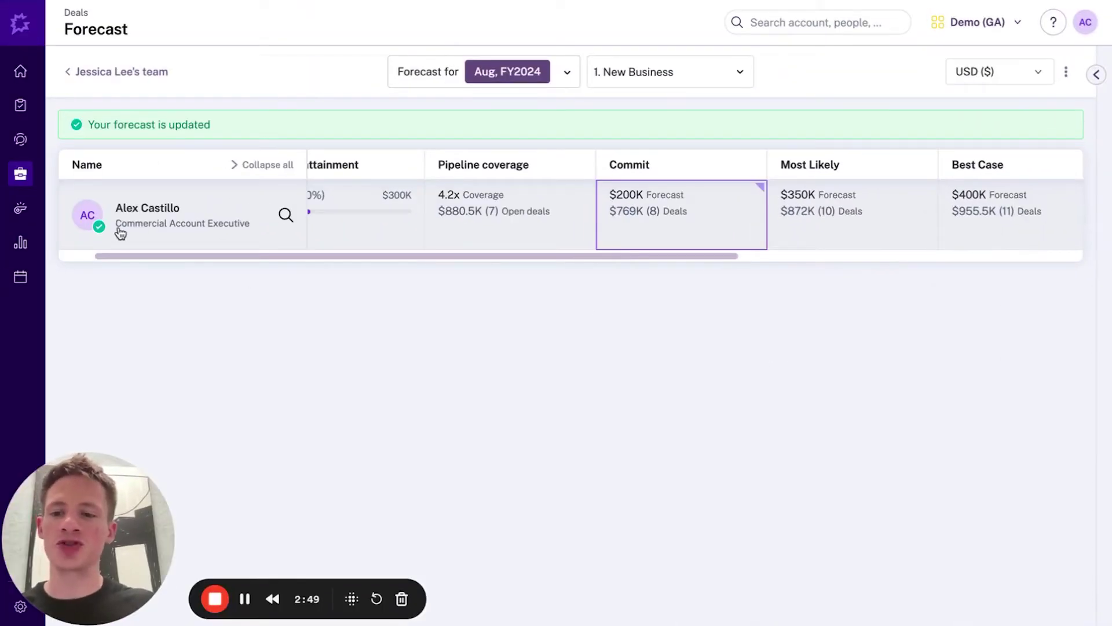
- Open the Pipeline deals board listing 26 open New Business deals worth $1.539M
{"action": "mouse_move", "coordinate": [21, 173]}
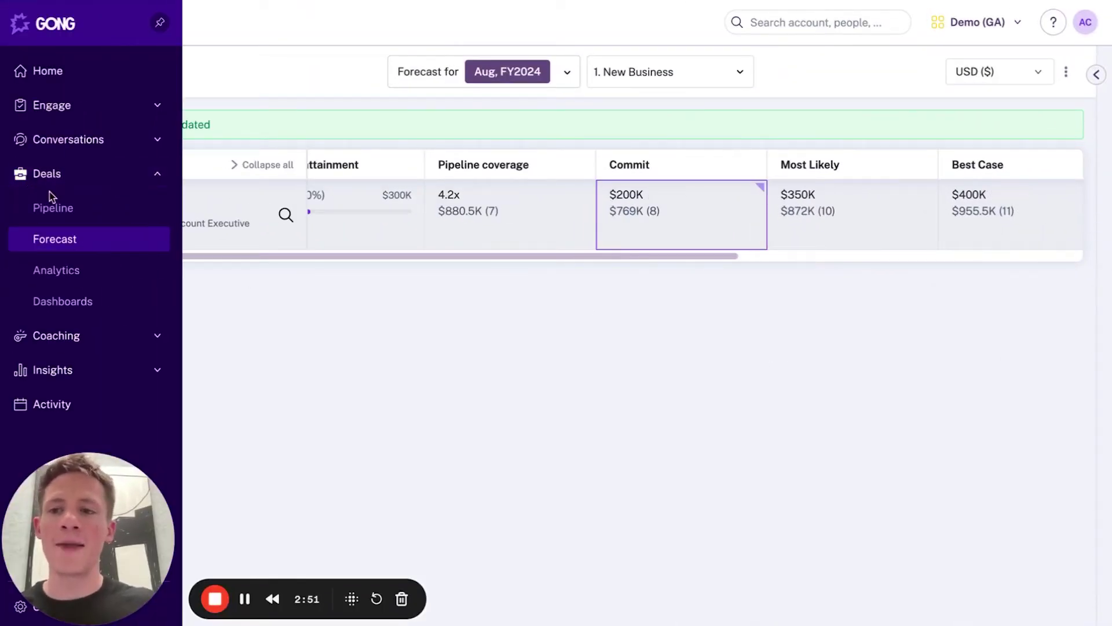
{"action": "left_click", "coordinate": [53, 209]}
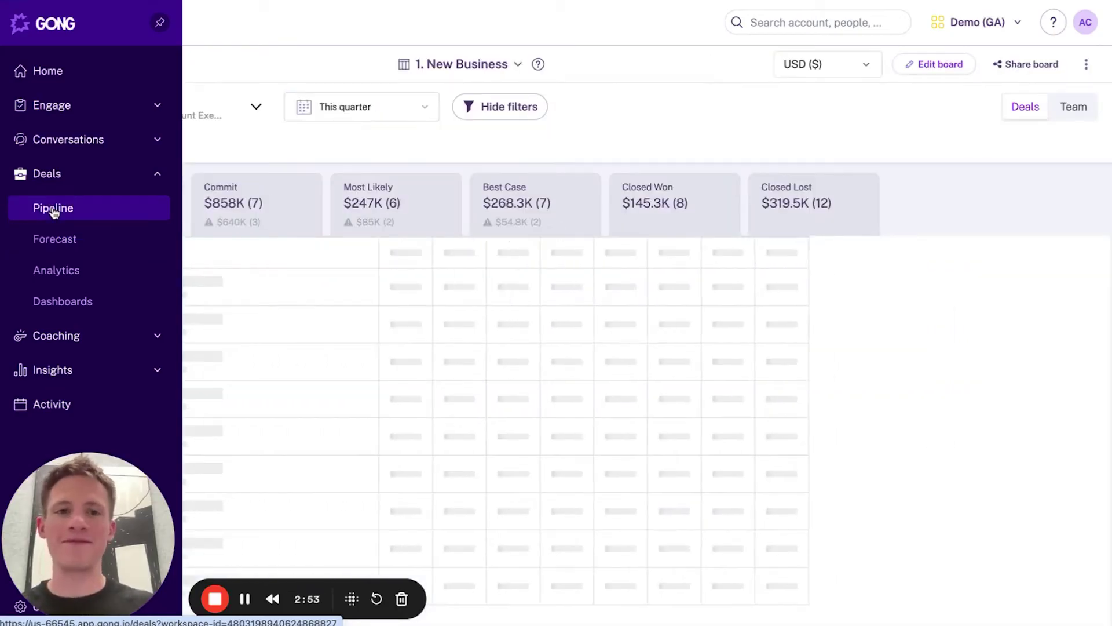
{"action": "mouse_move", "coordinate": [536, 187]}
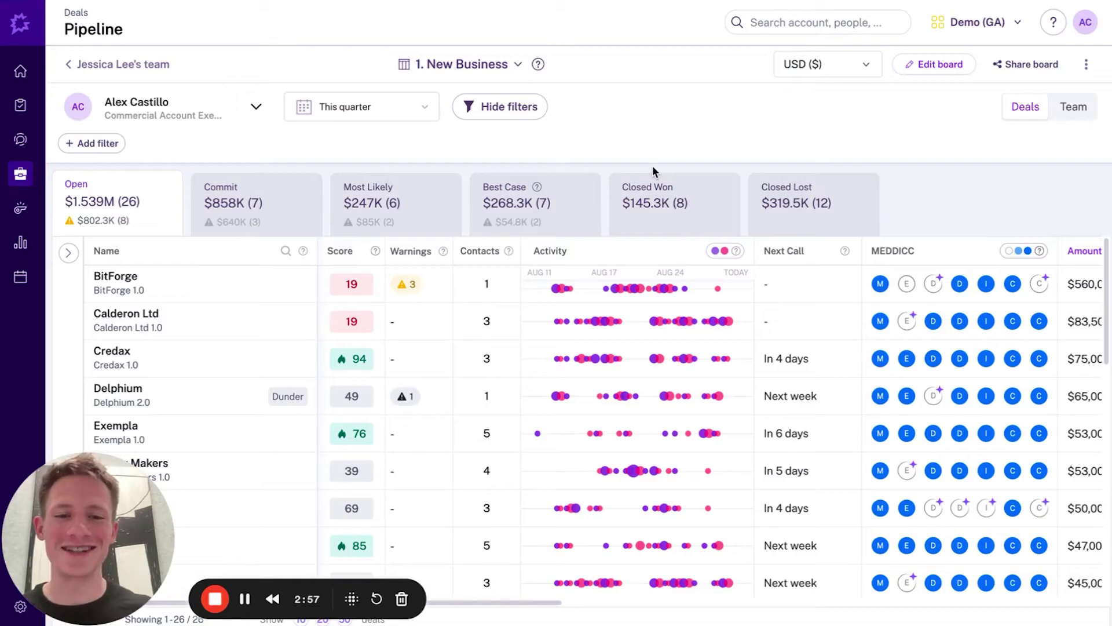
{"action": "mouse_move", "coordinate": [26, 174]}
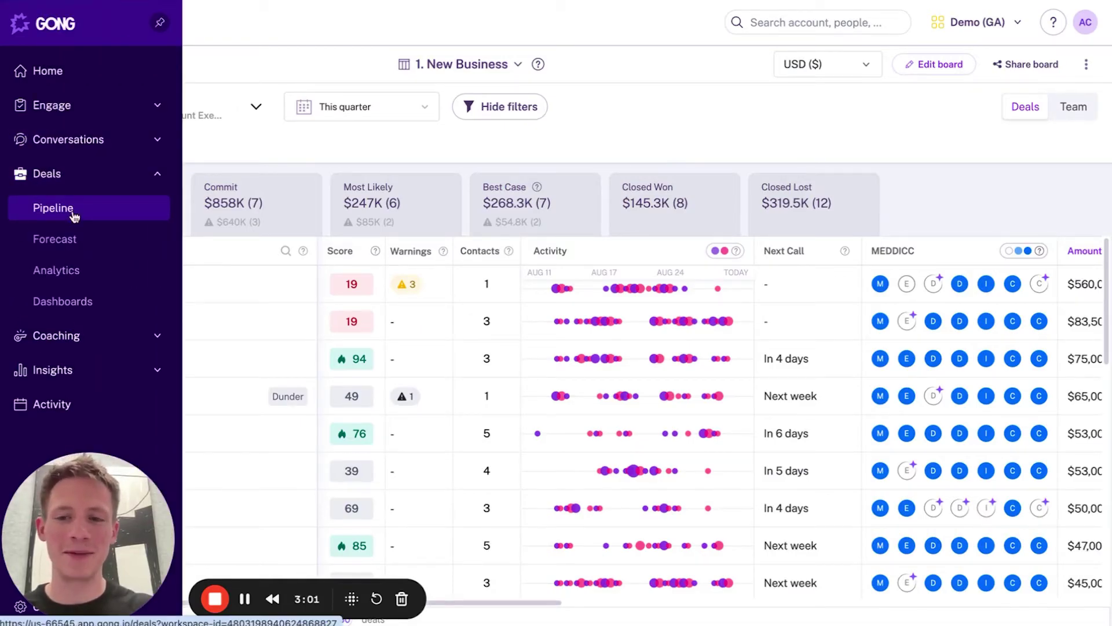
- Bring the Score and Warnings columns back and read BitForge's contacts and three warnings
{"action": "left_click_drag", "start_coordinate": [509, 605], "coordinate": [562, 603]}
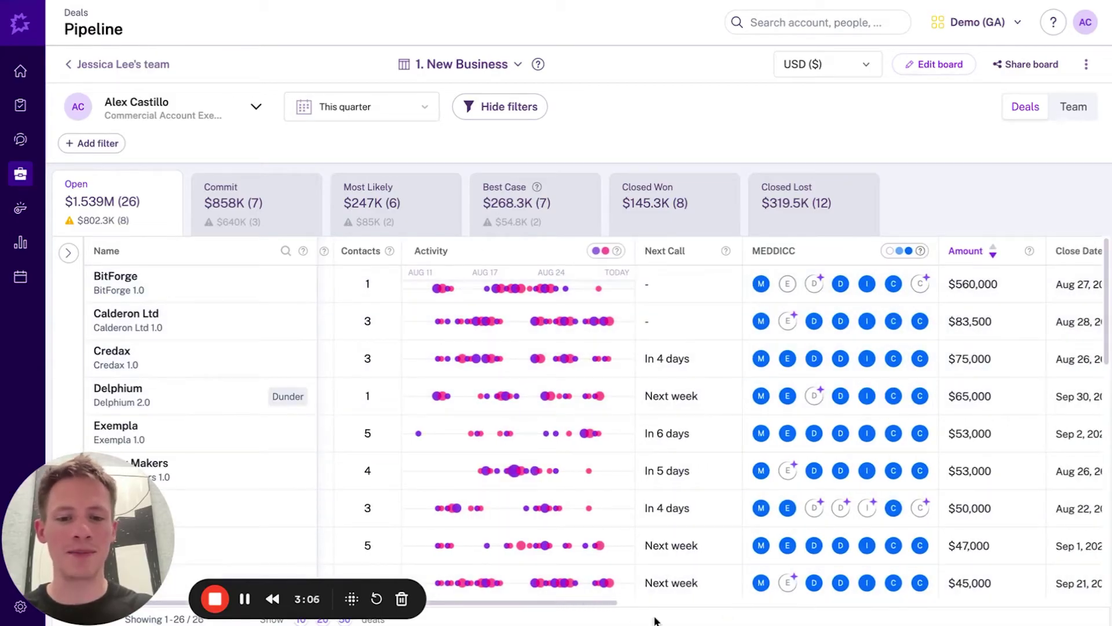
{"action": "left_click_drag", "start_coordinate": [609, 604], "coordinate": [545, 606]}
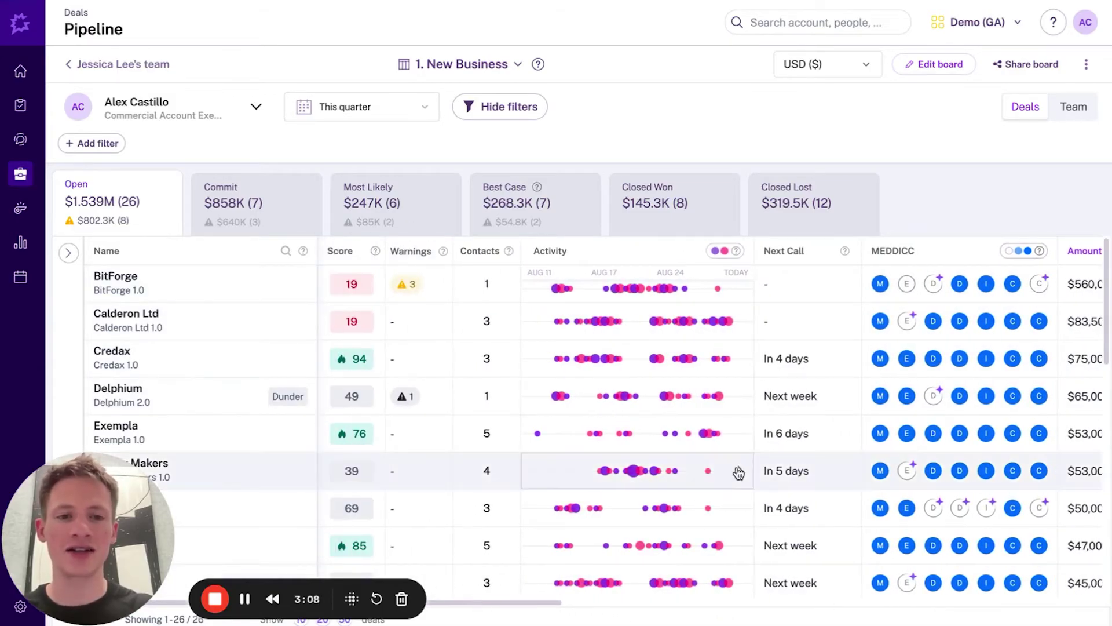
{"action": "mouse_move", "coordinate": [846, 255]}
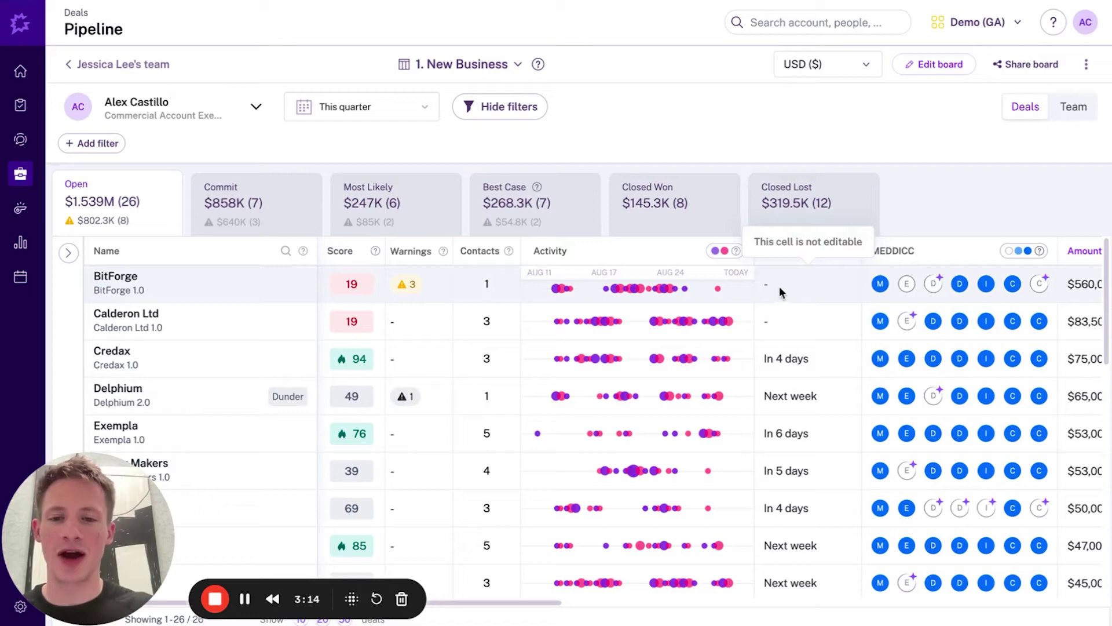
{"action": "mouse_move", "coordinate": [497, 296]}
{"action": "mouse_move", "coordinate": [421, 282]}
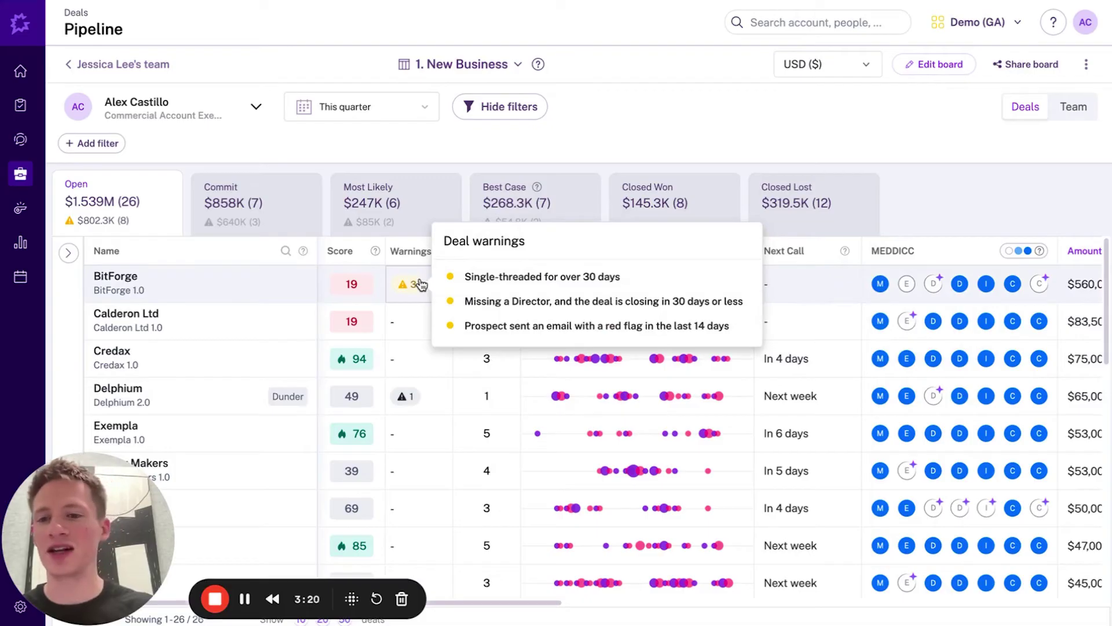
- Read BitForge's red-flagged Aug 29 email saying the partnership will be delayed for months
{"action": "left_click", "coordinate": [422, 282]}
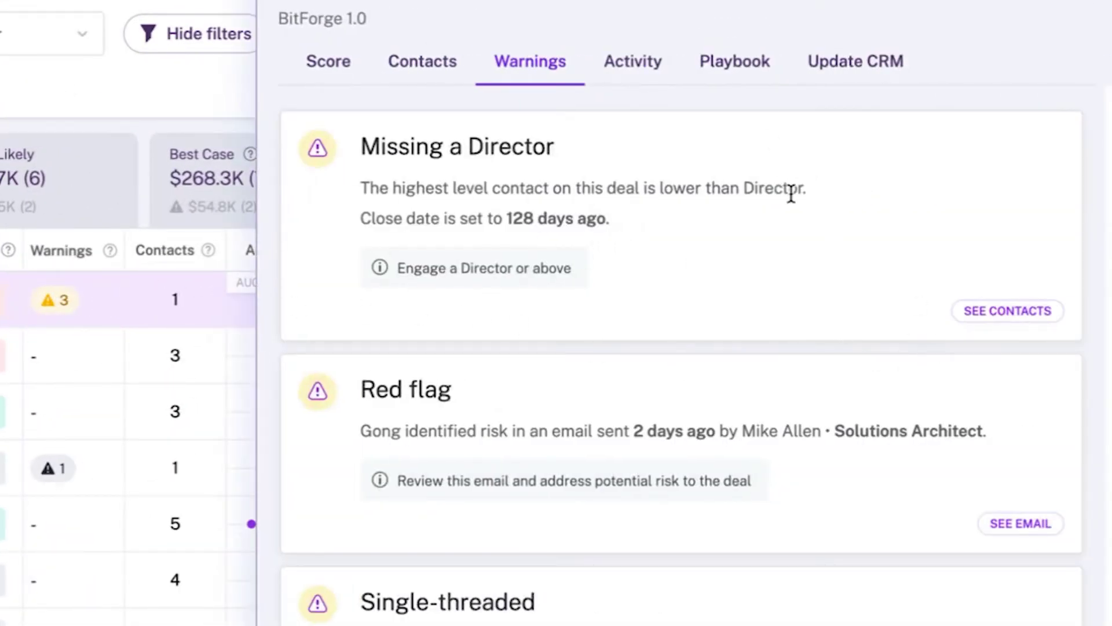
{"action": "left_click", "coordinate": [1019, 524]}
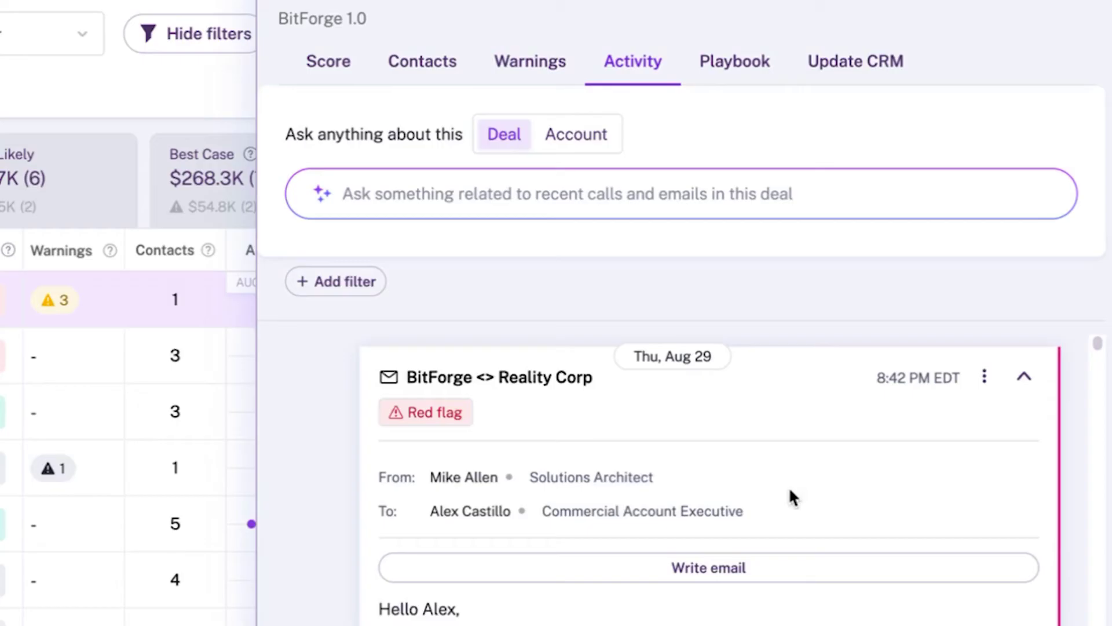
{"action": "scroll", "coordinate": [782, 550], "scroll_direction": "down", "scroll_amount": 2}
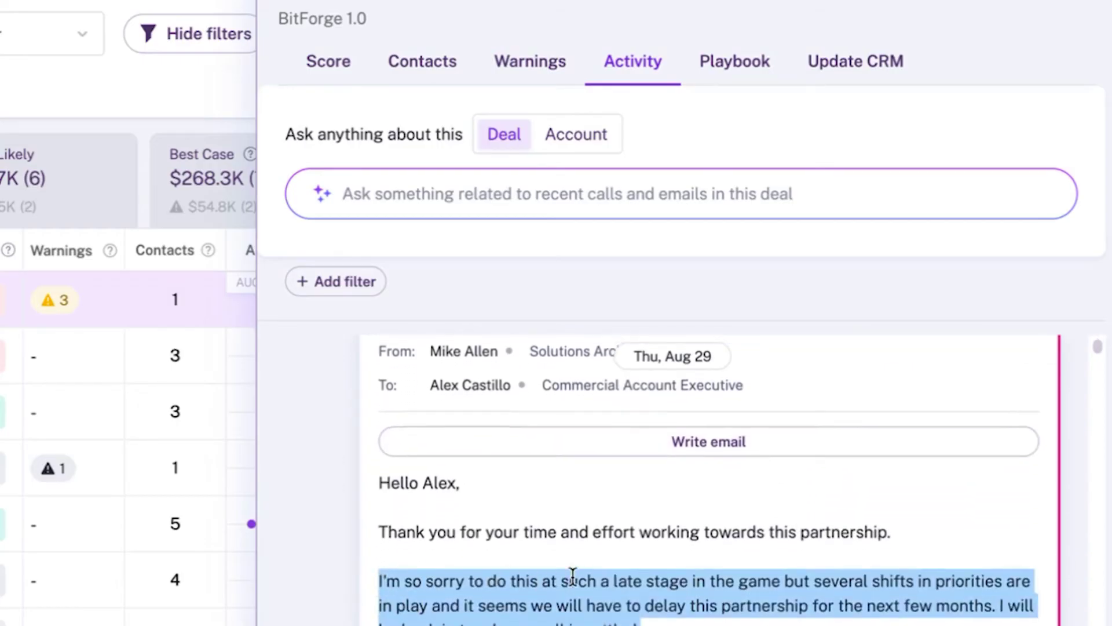
{"action": "scroll", "coordinate": [579, 573], "scroll_direction": "up", "scroll_amount": 1}
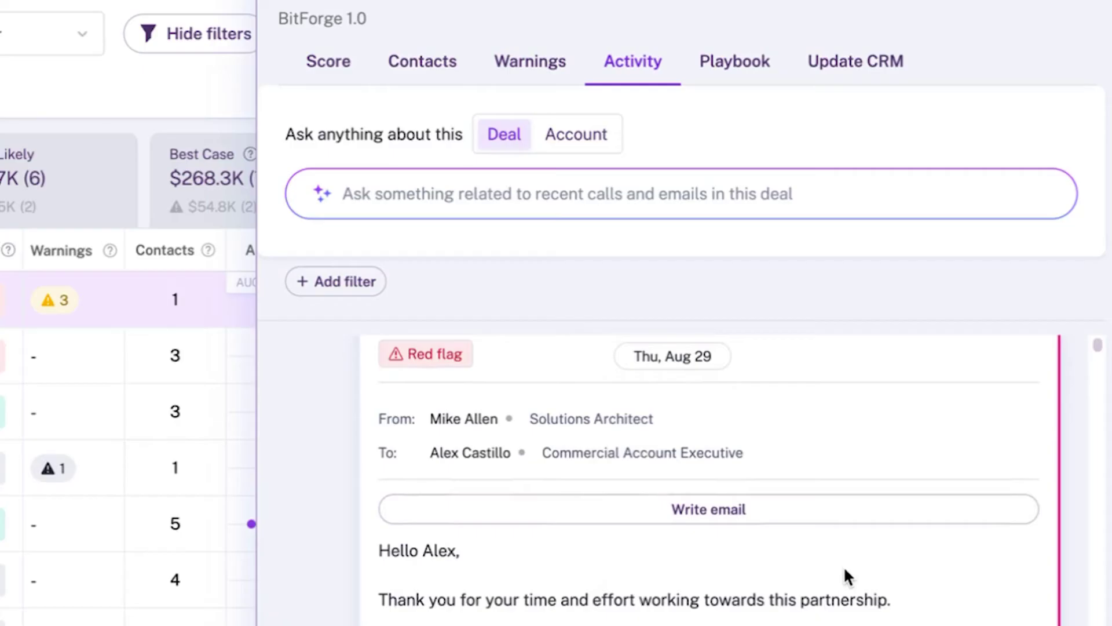
{"action": "scroll", "coordinate": [845, 577], "scroll_direction": "down", "scroll_amount": 1}
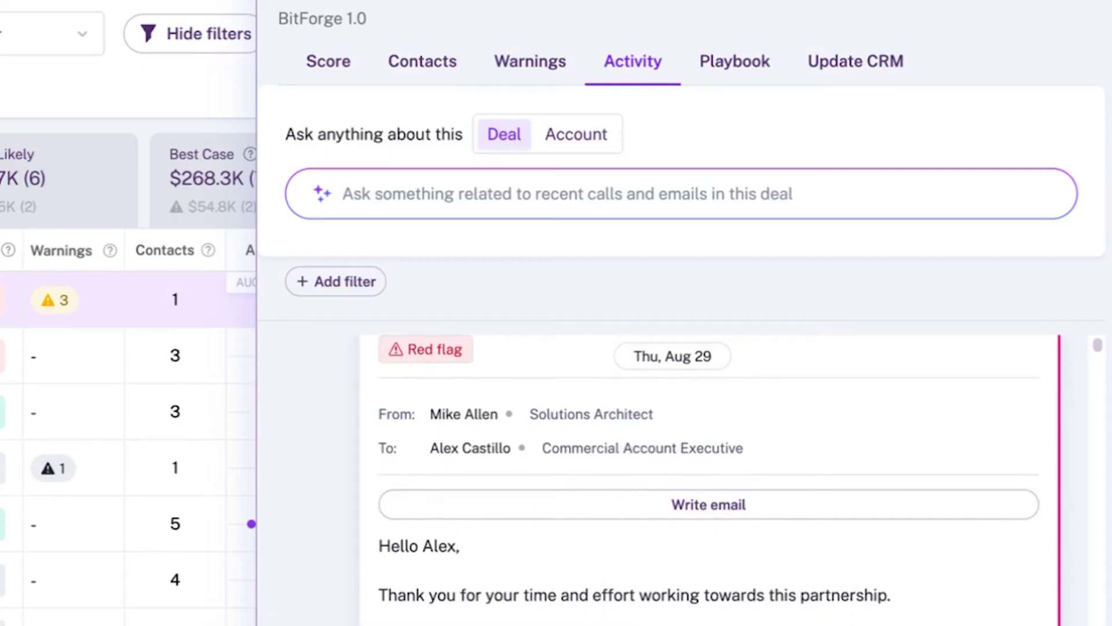
{"action": "scroll", "coordinate": [839, 529], "scroll_direction": "up", "scroll_amount": 1}
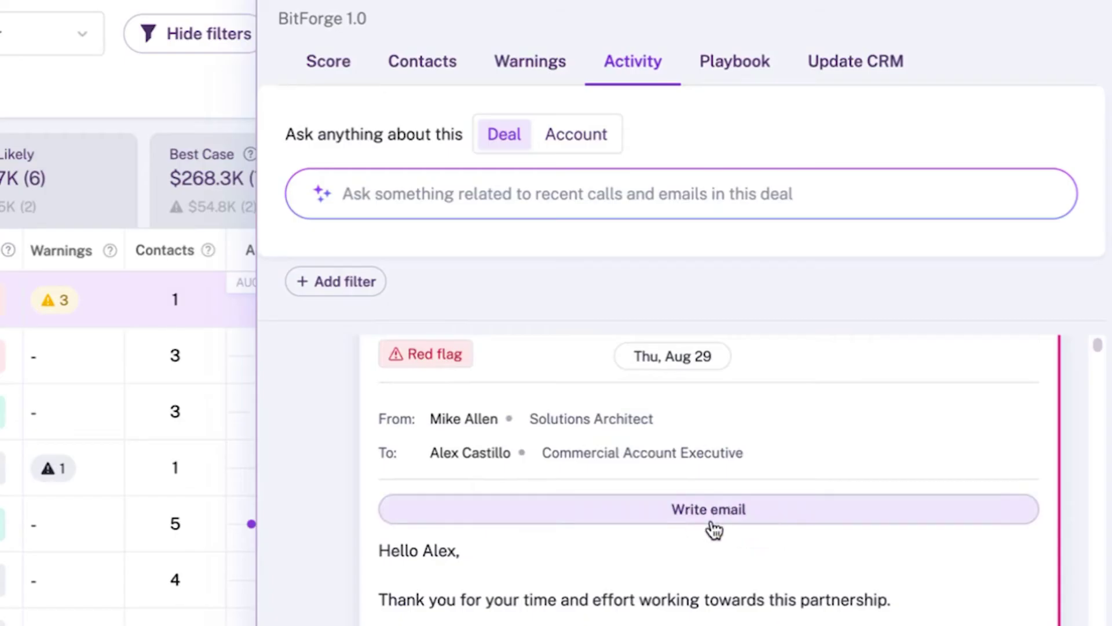
- Review BitForge's active Solutions Architect contact and call option, then close the deal panel
{"action": "left_click", "coordinate": [435, 65]}
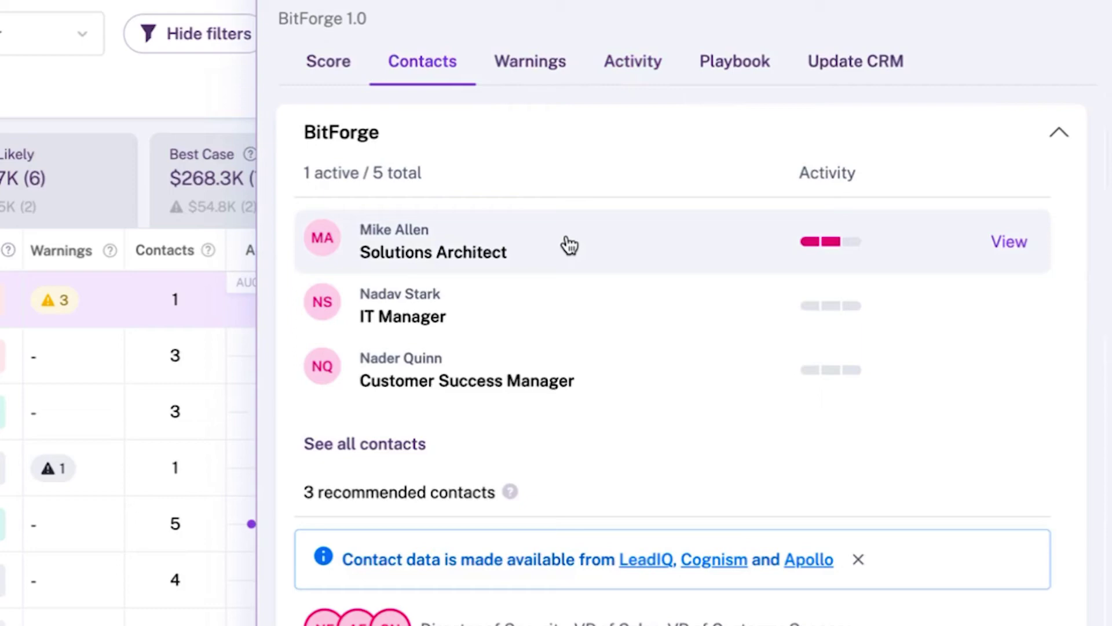
{"action": "left_click", "coordinate": [565, 243]}
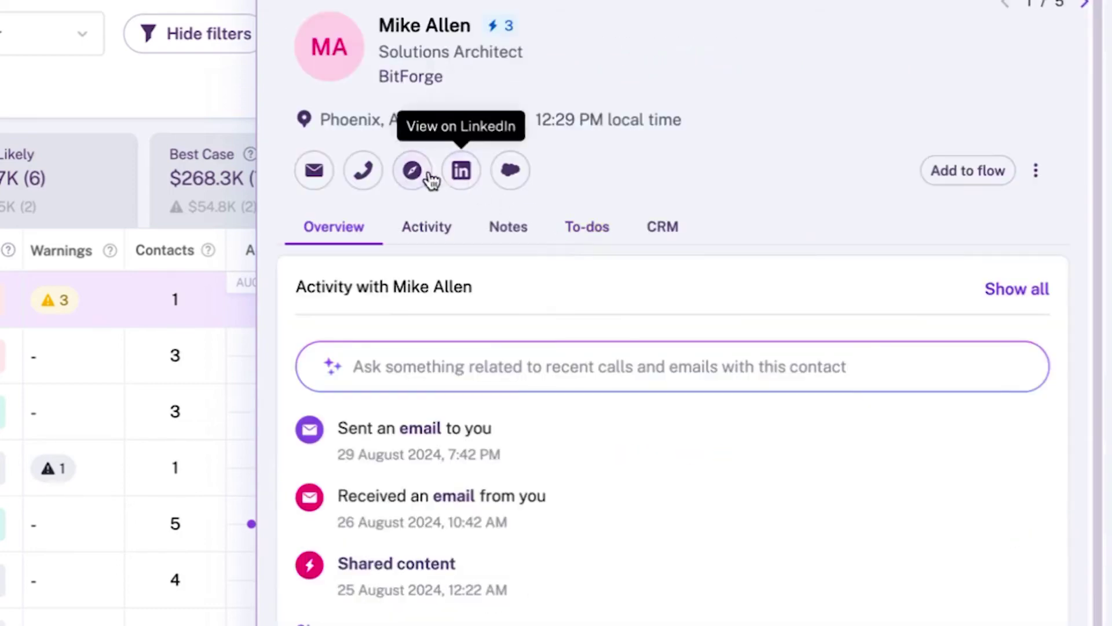
{"action": "left_click", "coordinate": [363, 170]}
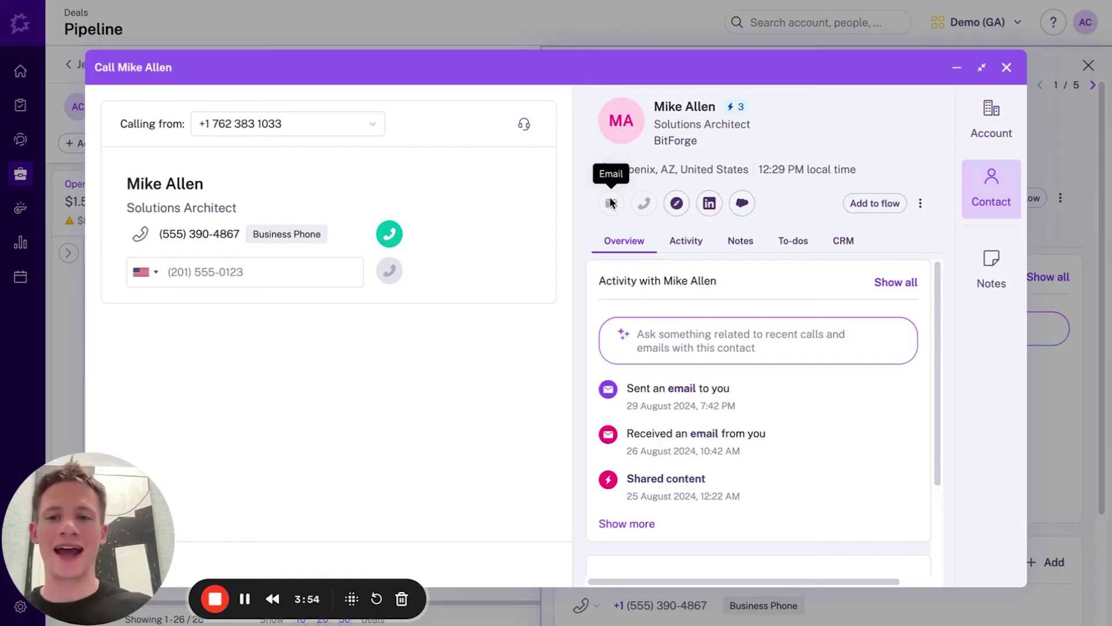
{"action": "left_click", "coordinate": [1006, 67]}
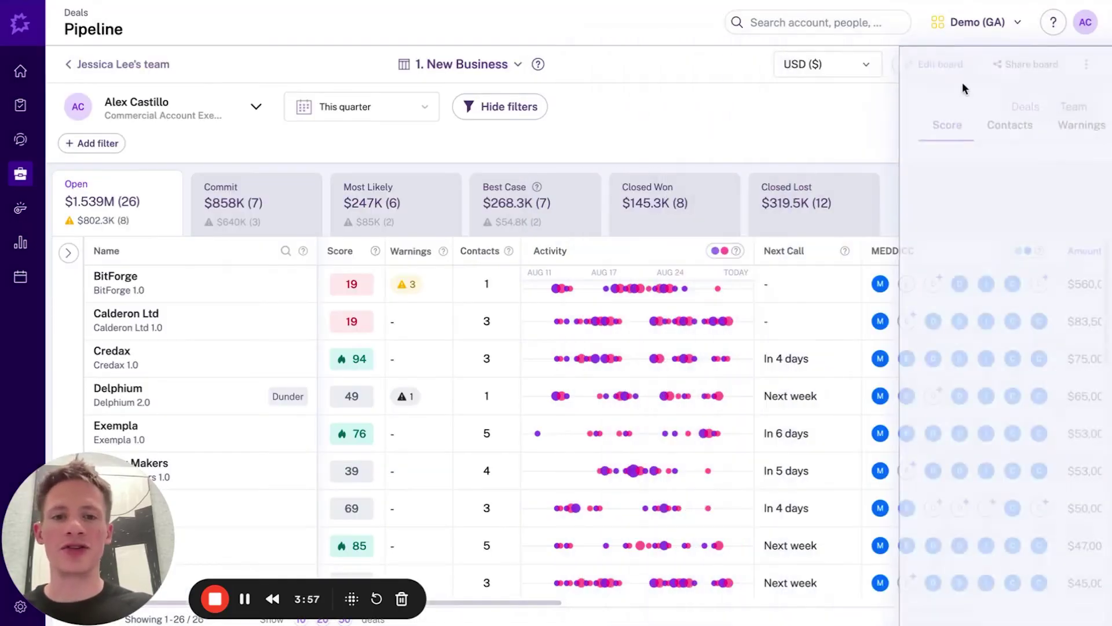
- Reopen BitForge's contacts: 1 active of 5, plus 3 recommended senior contacts
{"action": "left_click", "coordinate": [399, 285]}
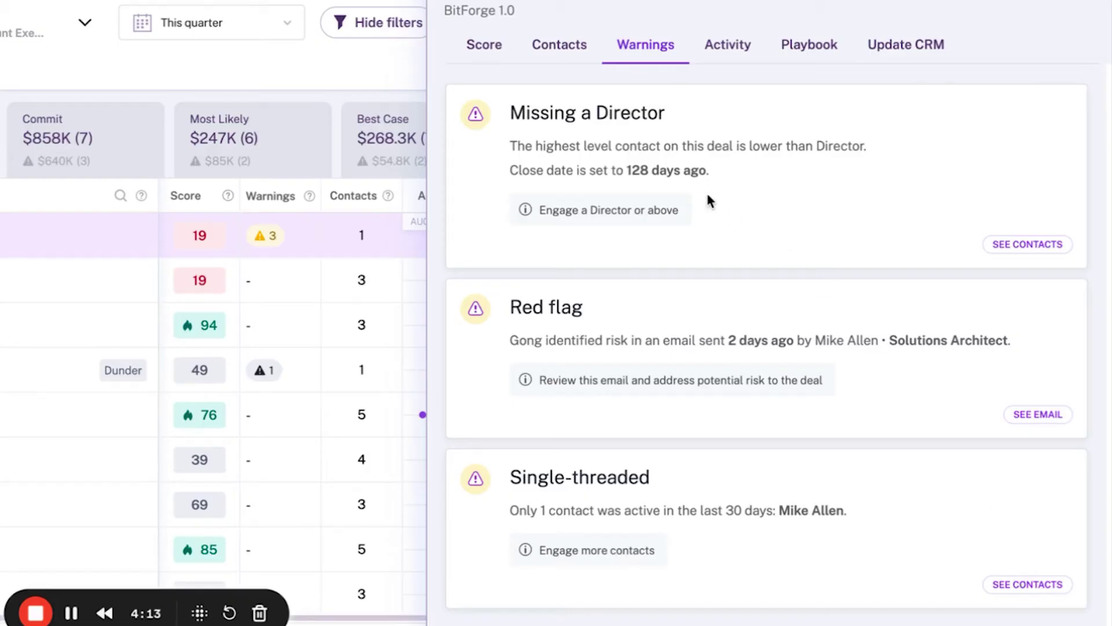
{"action": "left_click", "coordinate": [570, 53]}
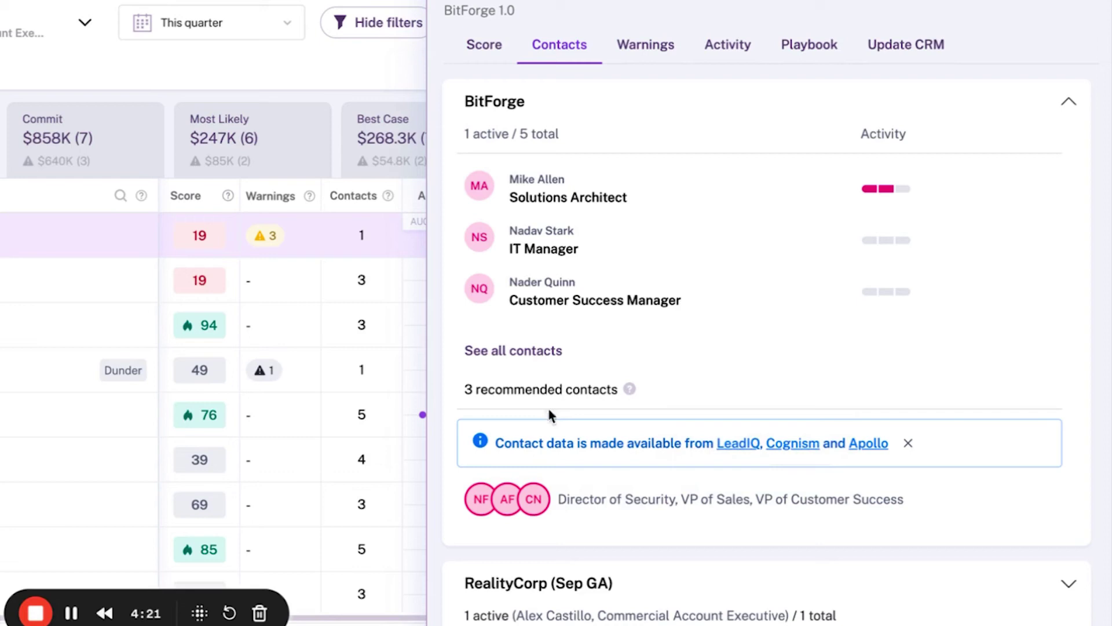
- Check the recommended VP of Sales contact's empty profile, then close the deal panel
{"action": "left_click", "coordinate": [1026, 506]}
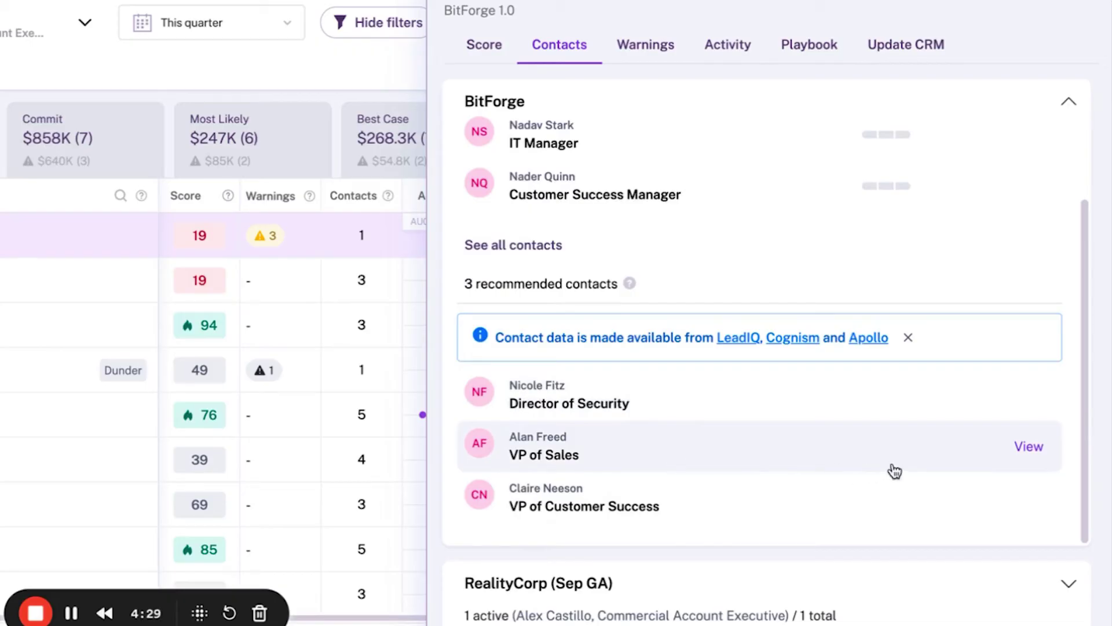
{"action": "left_click", "coordinate": [1032, 452]}
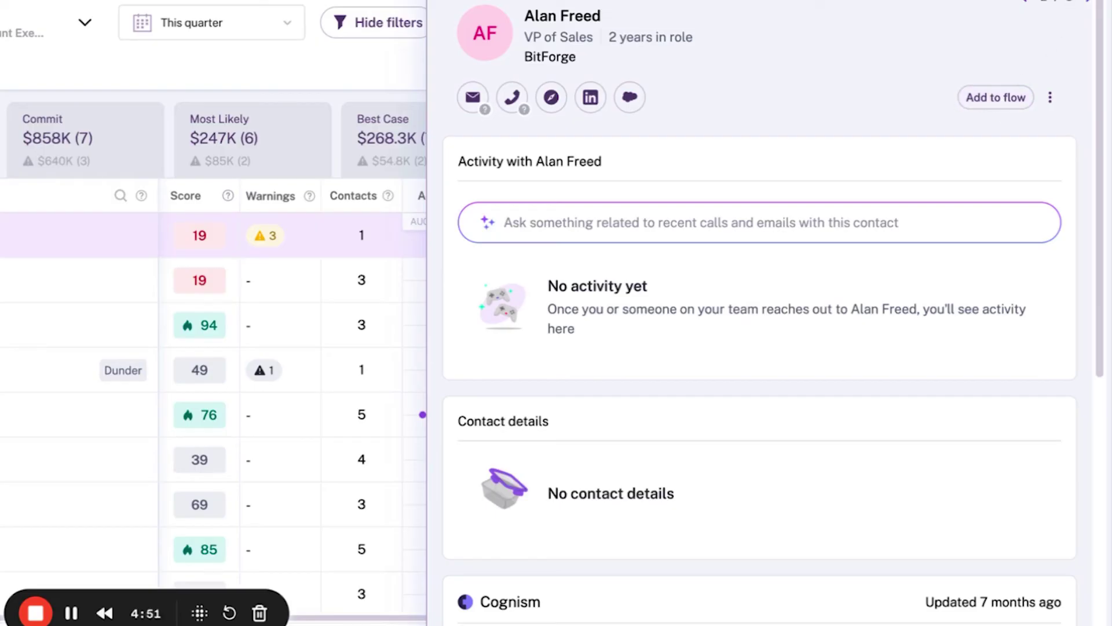
{"action": "left_click", "coordinate": [762, 79]}
- Show Engage To-dos filtered to the 5 due or overdue email tasks, including BitForge's
{"action": "left_click", "coordinate": [49, 117]}
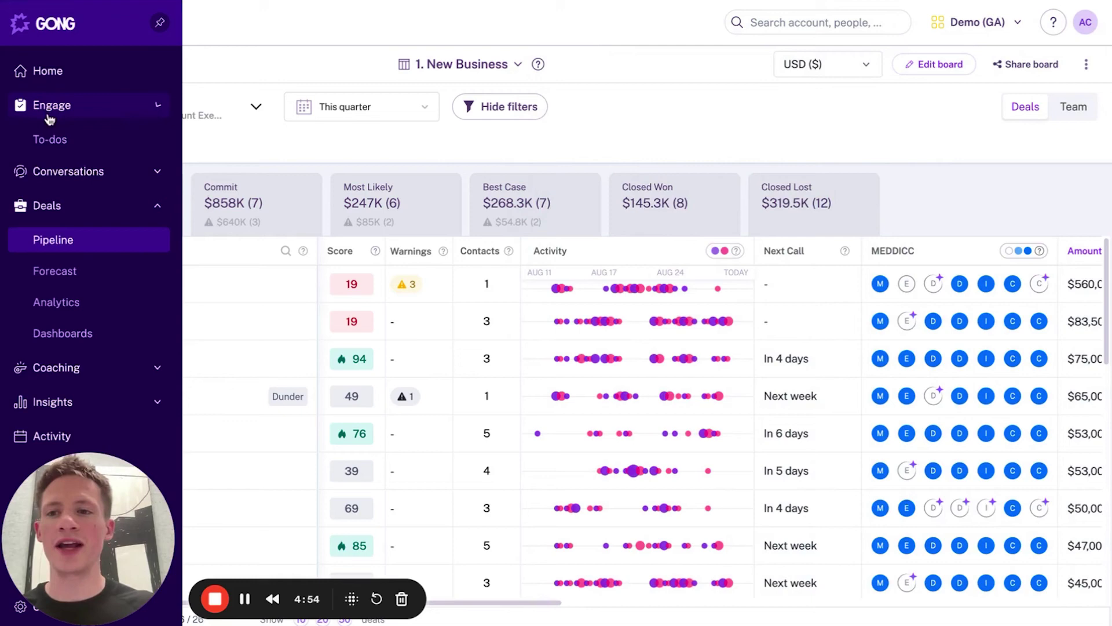
{"action": "left_click", "coordinate": [60, 144]}
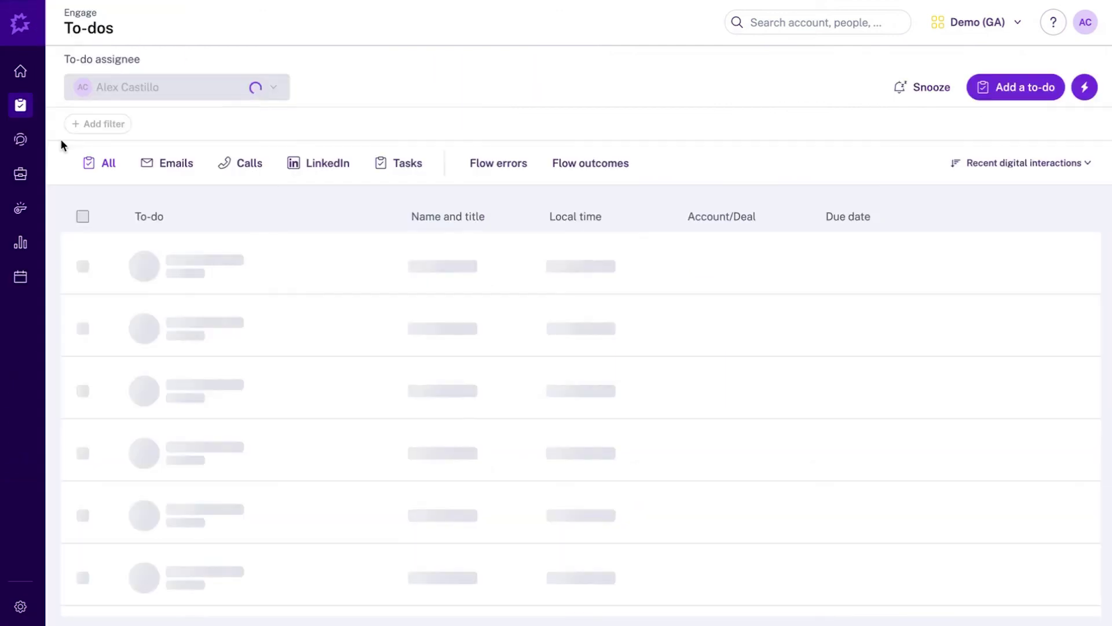
{"action": "left_click", "coordinate": [221, 172]}
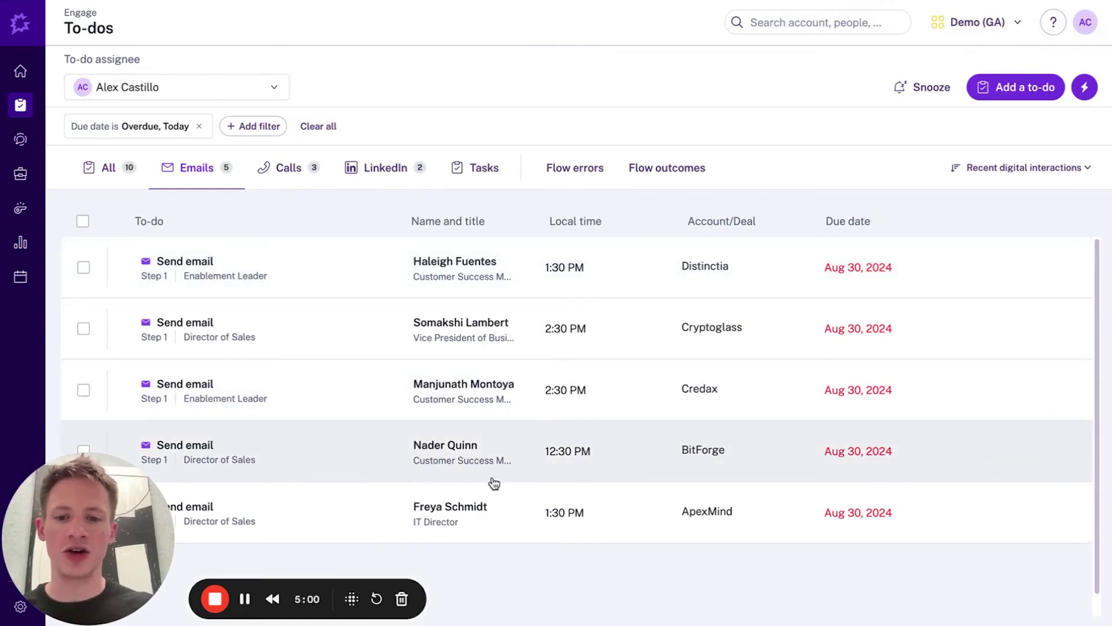
{"action": "mouse_move", "coordinate": [427, 454]}
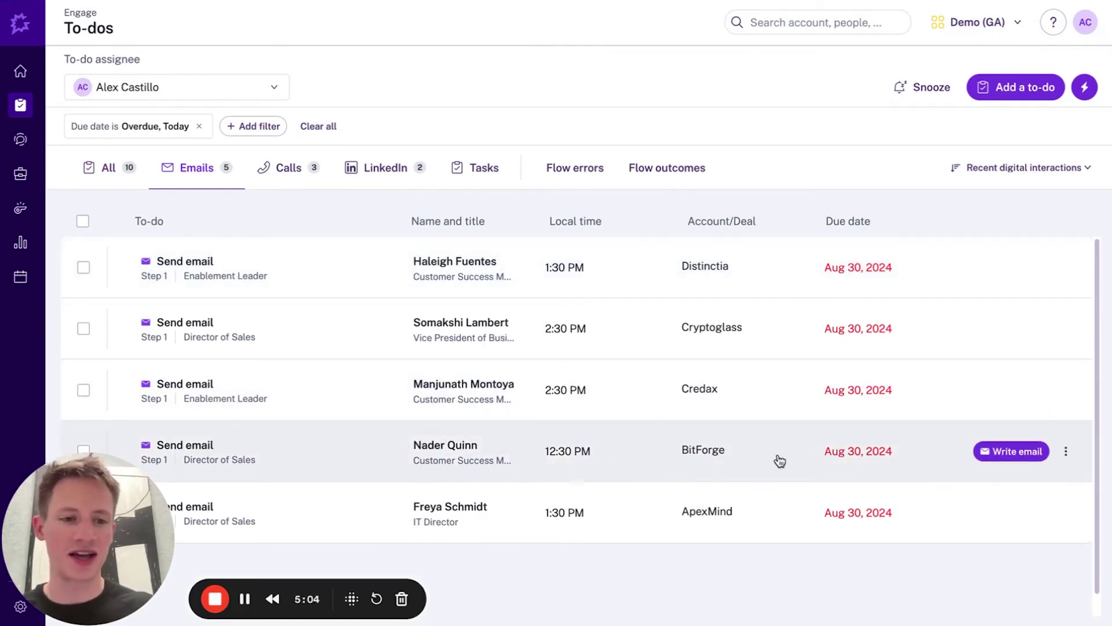
- Open the BitForge outreach email 'Would love to connect with leader in sales like you' and save it as a draft
{"action": "left_click", "coordinate": [1011, 458]}
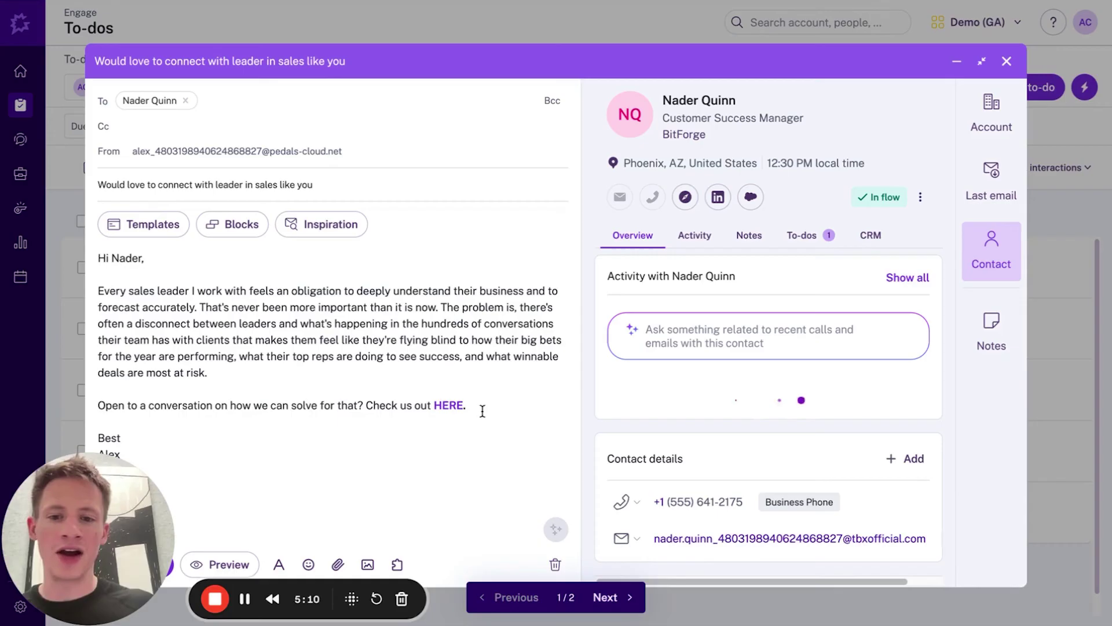
{"action": "left_click", "coordinate": [187, 275]}
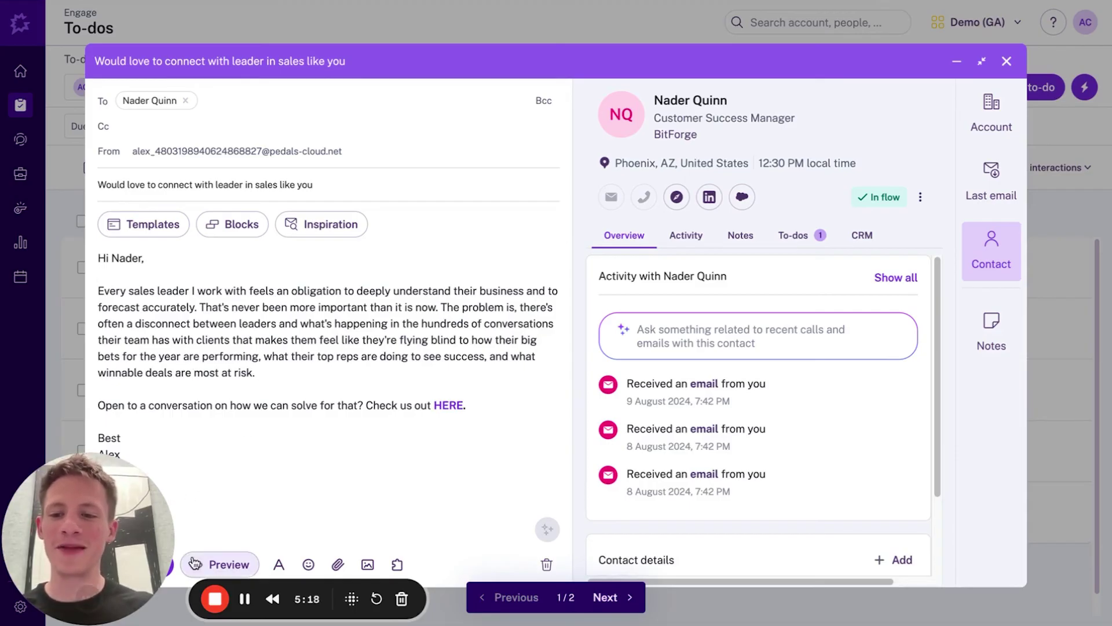
{"action": "left_click", "coordinate": [1006, 60]}
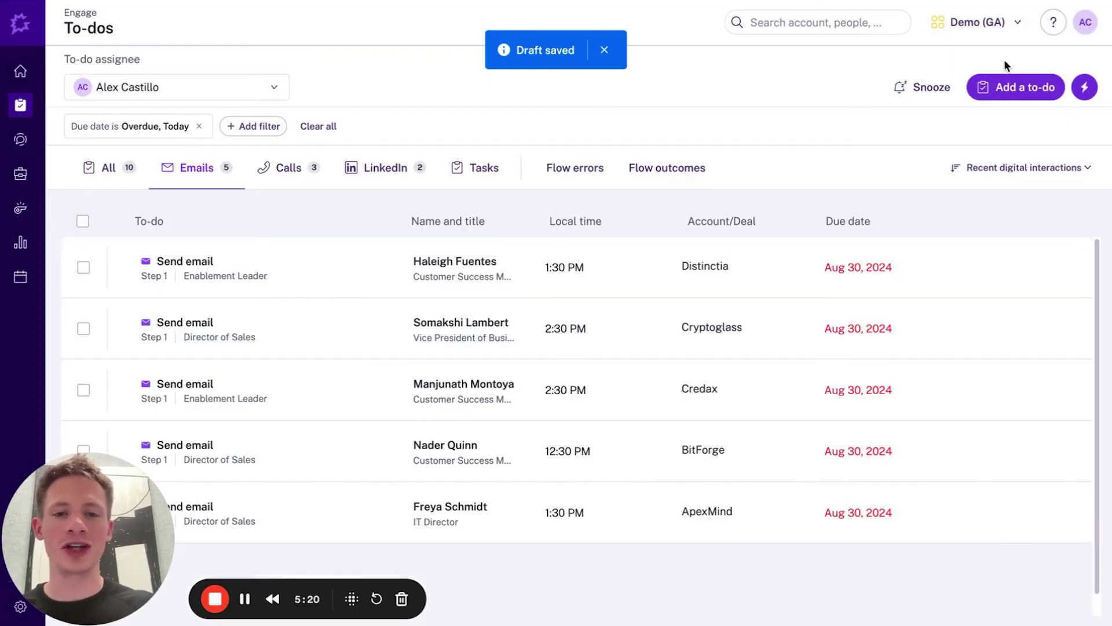